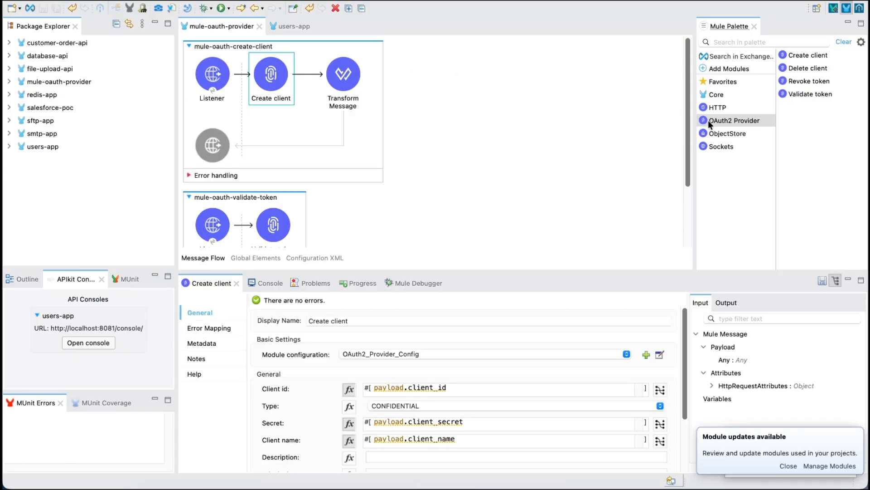
# Step: Search Exchange for "oauth" dependency modules and close the search without adding any
pyautogui.click(728, 55)
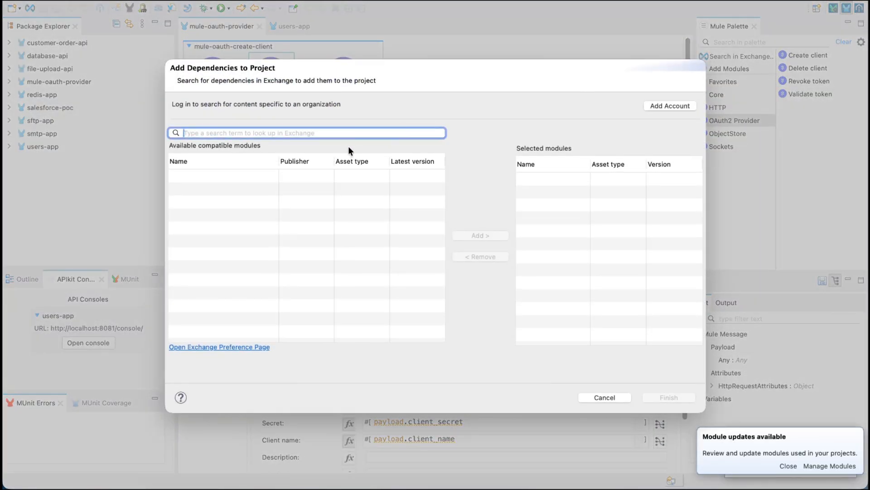
pyautogui.write('oauth')
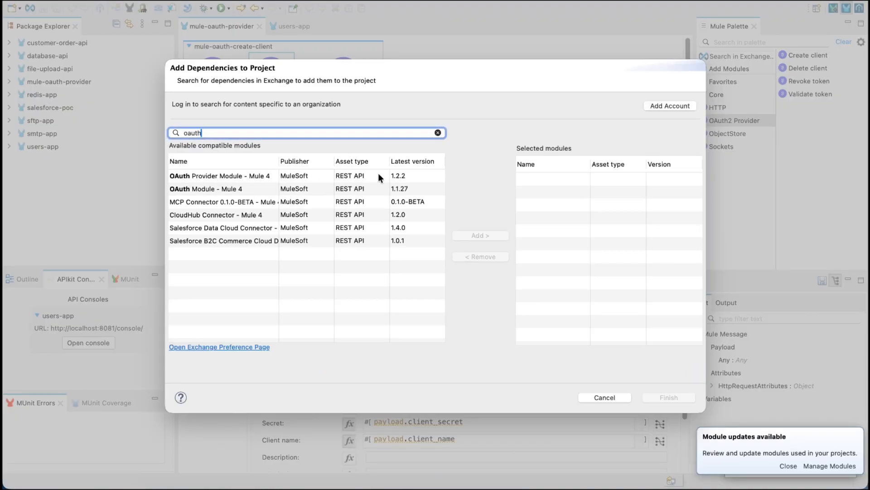
pyautogui.click(603, 398)
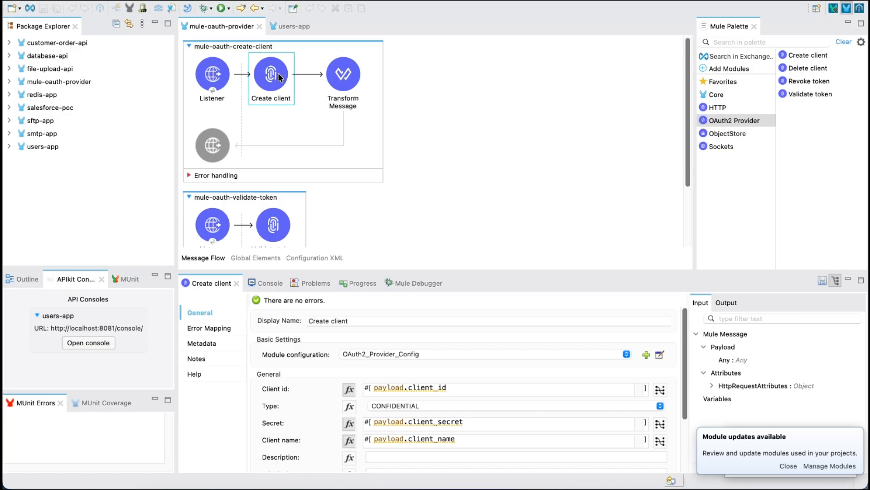
# Step: Examine the OAuth2_Provider_Config global element, including its client store, supported grant types, token path, token store and token lifetime settings
pyautogui.scroll(-3, 300, 192)
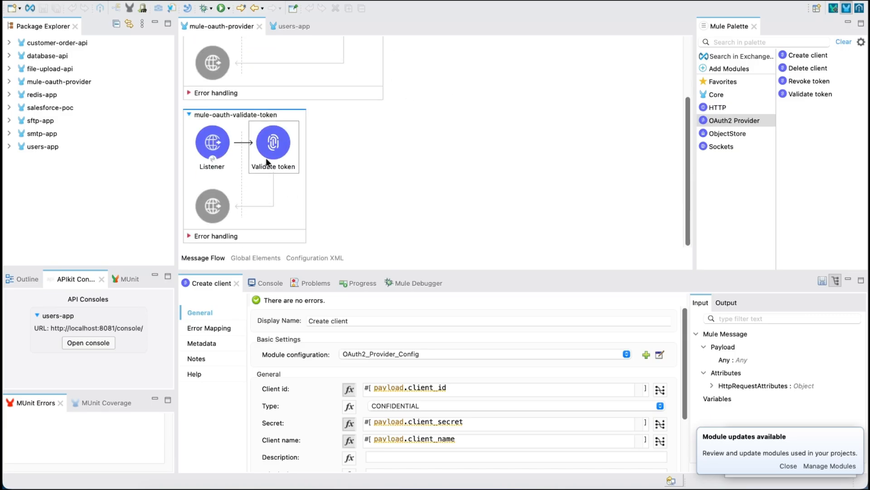
pyautogui.scroll(3, 439, 169)
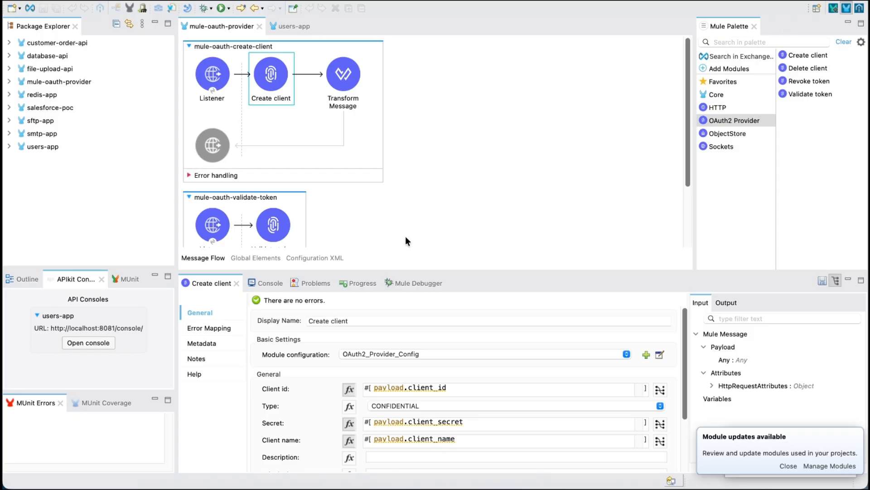
pyautogui.click(266, 257)
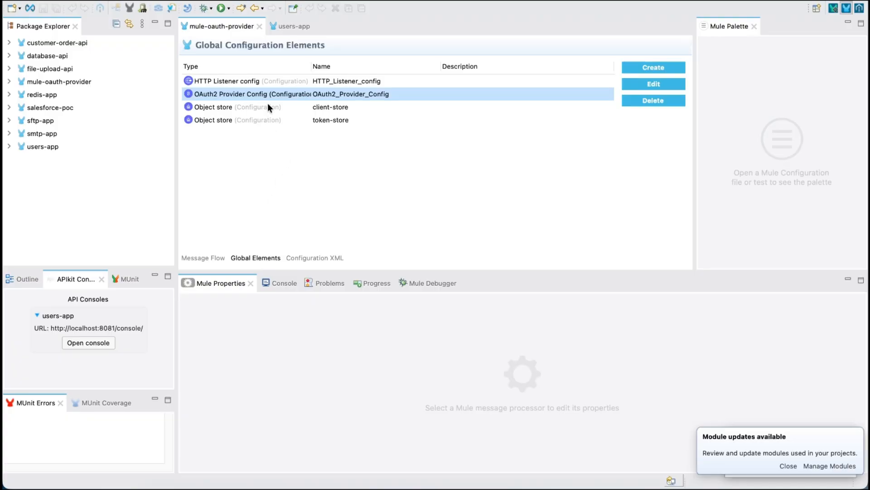
pyautogui.doubleClick(335, 93)
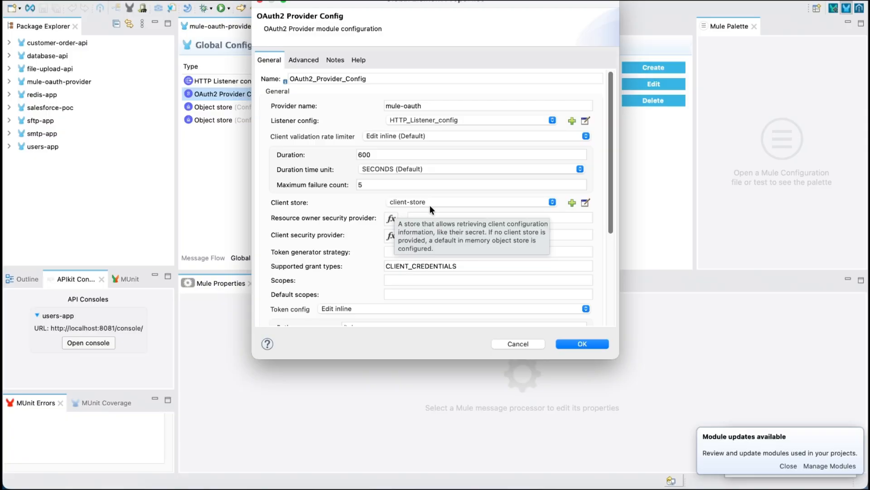
pyautogui.scroll(-3, 317, 210)
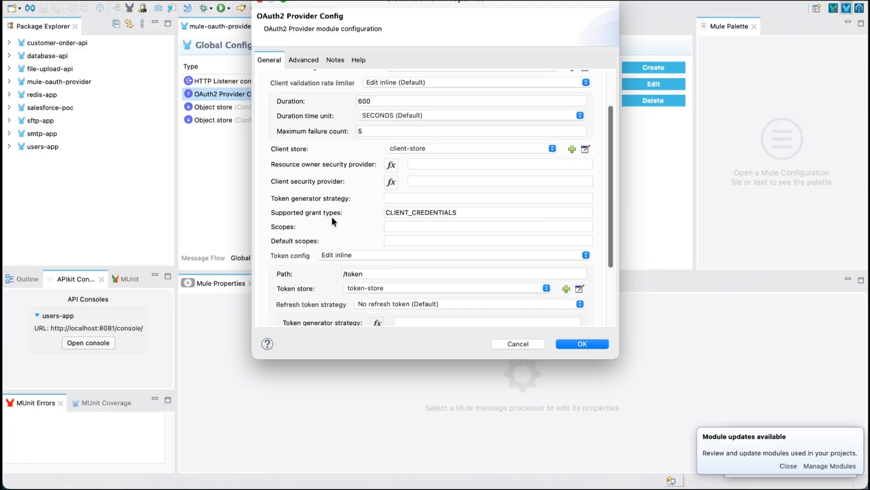
pyautogui.scroll(-3, 276, 222)
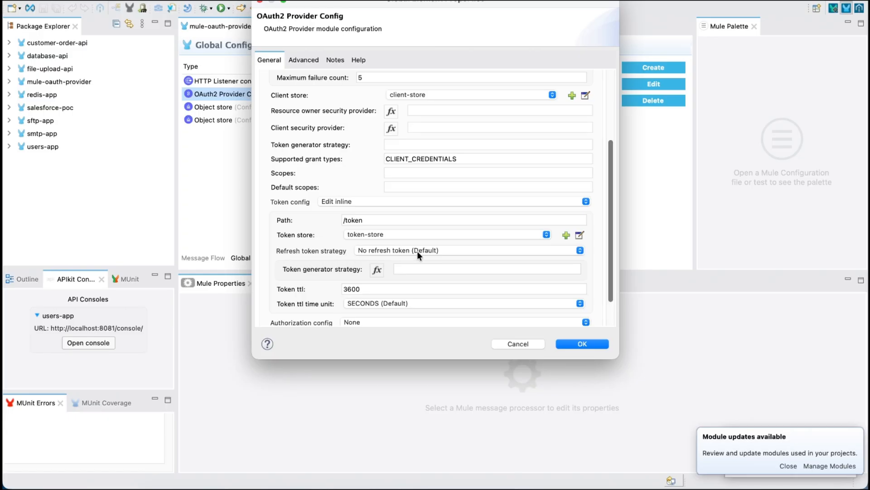
pyautogui.scroll(-3, 305, 275)
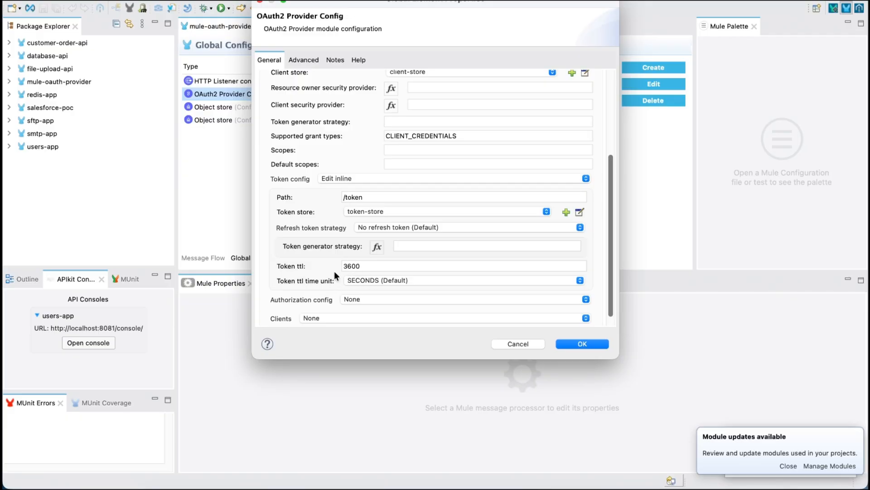
pyautogui.scroll(1, 320, 278)
pyautogui.scroll(-2, 316, 281)
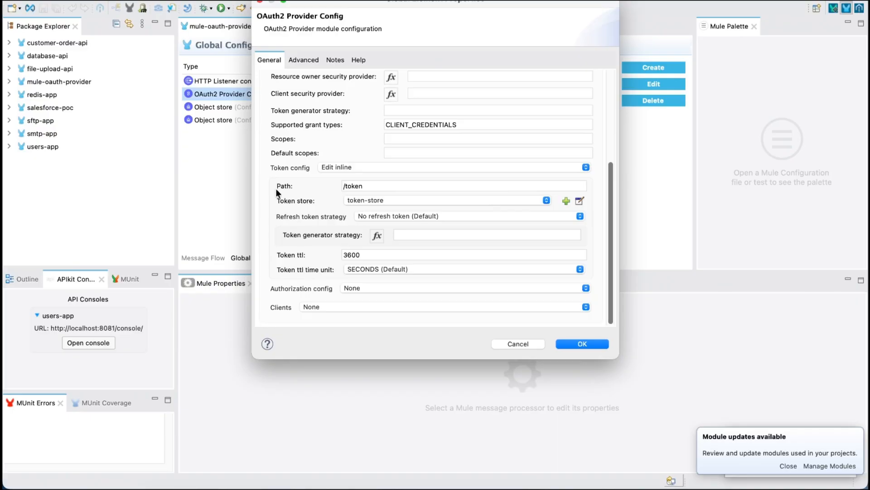
pyautogui.click(574, 341)
# Step: Examine the Create client operation's settings in the mule-oauth-create-client flow, from client id to authorized grant types
pyautogui.click(214, 258)
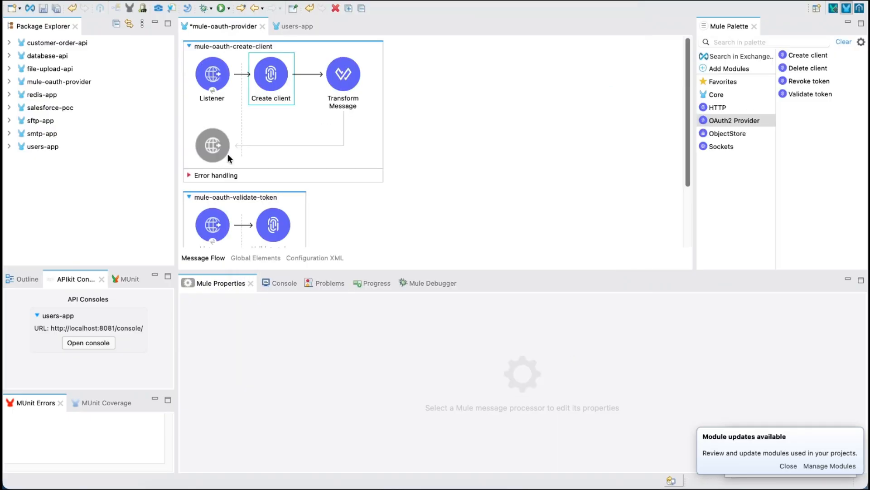
pyautogui.click(254, 79)
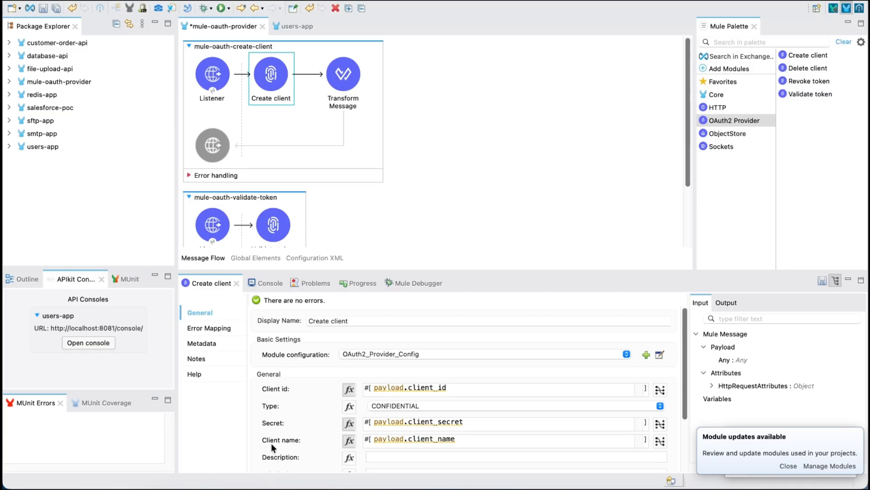
pyautogui.scroll(-2, 338, 428)
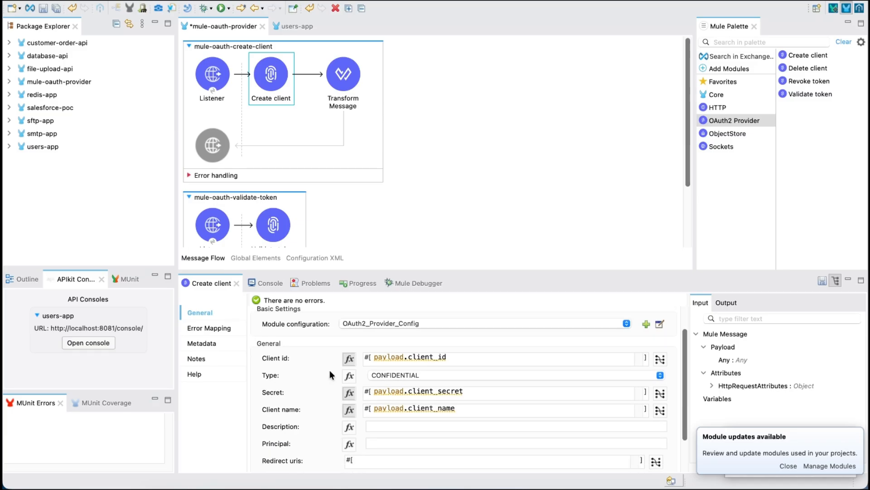
pyautogui.scroll(-2, 321, 394)
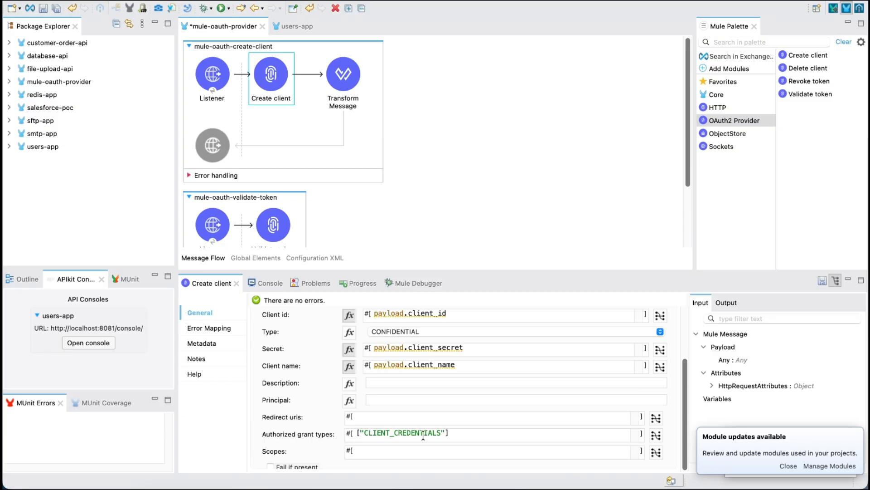
pyautogui.scroll(4, 308, 408)
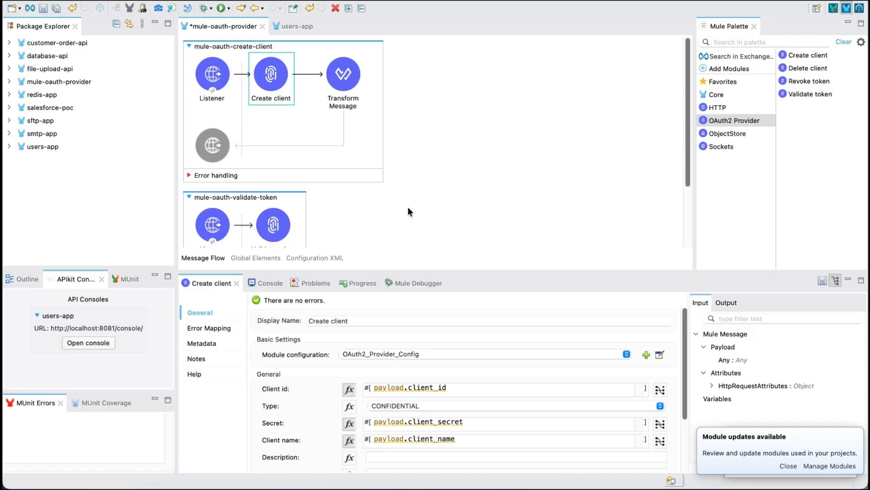
pyautogui.scroll(-3, 289, 421)
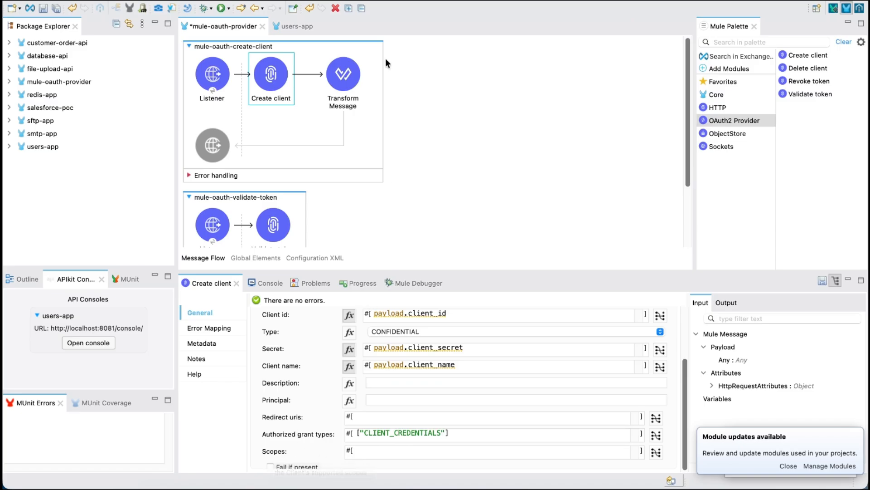
# Step: Inspect the Transform Message output script in the mule-oauth-create-client flow, highlighting the JSON response body
pyautogui.click(354, 69)
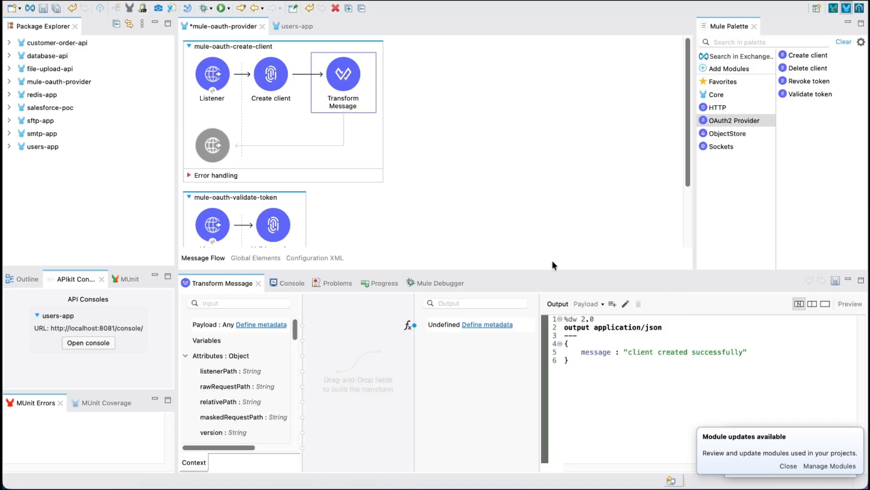
pyautogui.click(575, 358)
pyautogui.moveTo(575, 358); pyautogui.dragTo(564, 343)
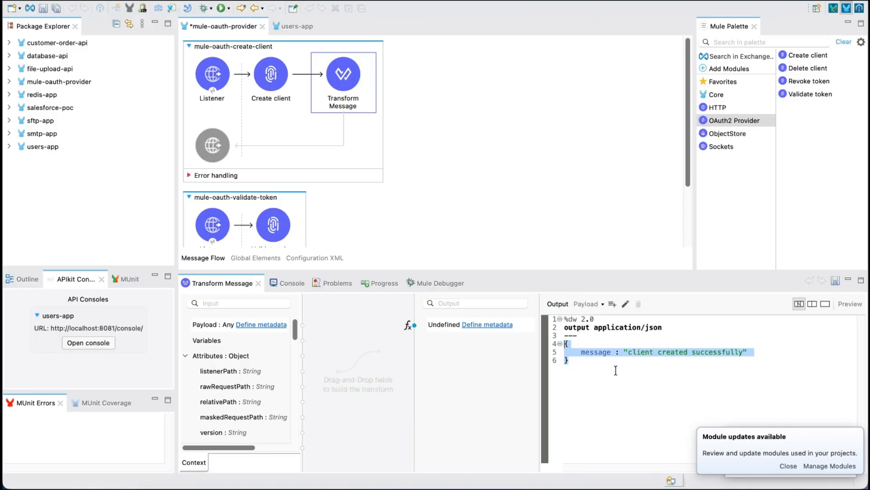
pyautogui.click(510, 187)
# Step: Examine the Validate token operation's access token expression in the mule-oauth-validate-token flow, highlighting its authorization header and index parts
pyautogui.scroll(-3, 510, 187)
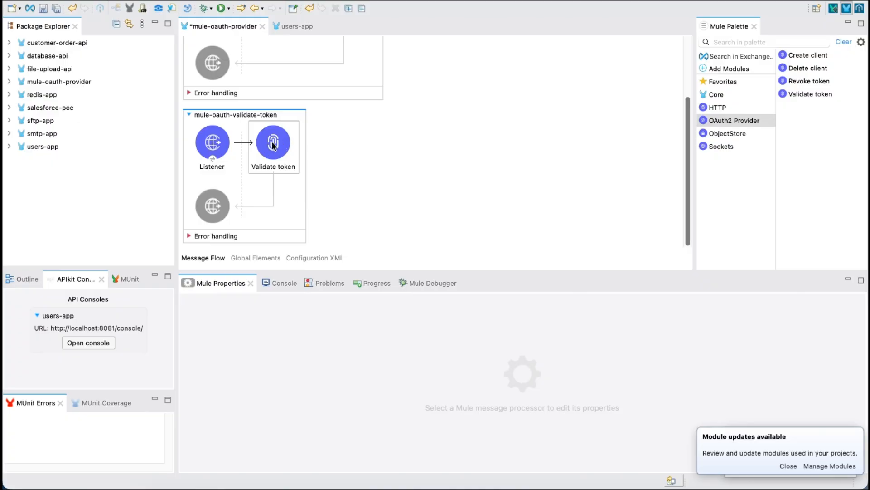
pyautogui.scroll(3, 293, 81)
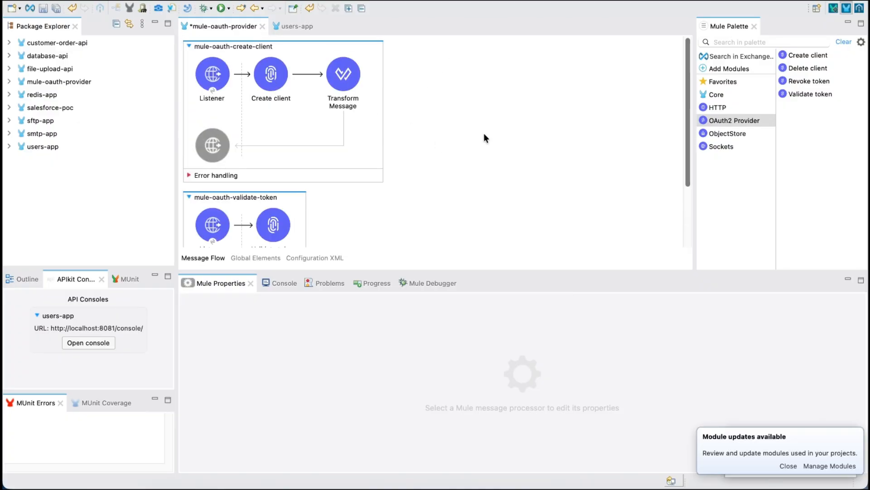
pyautogui.scroll(-3, 341, 178)
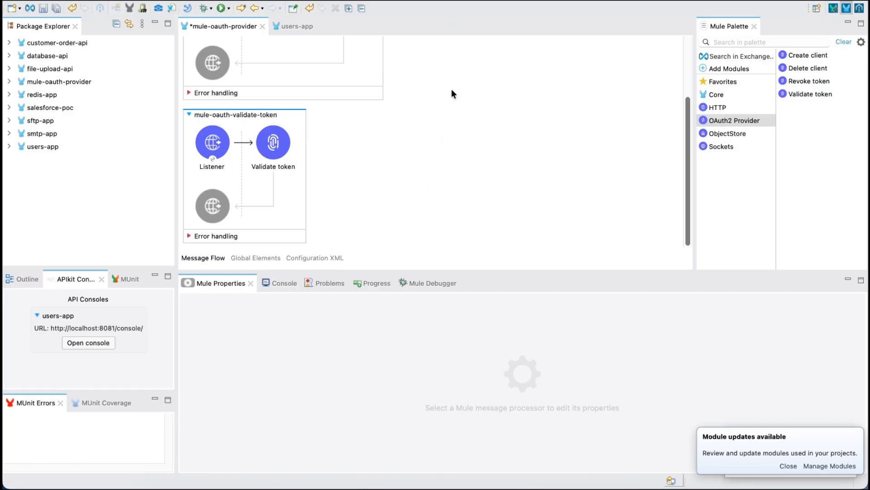
pyautogui.scroll(3, 333, 184)
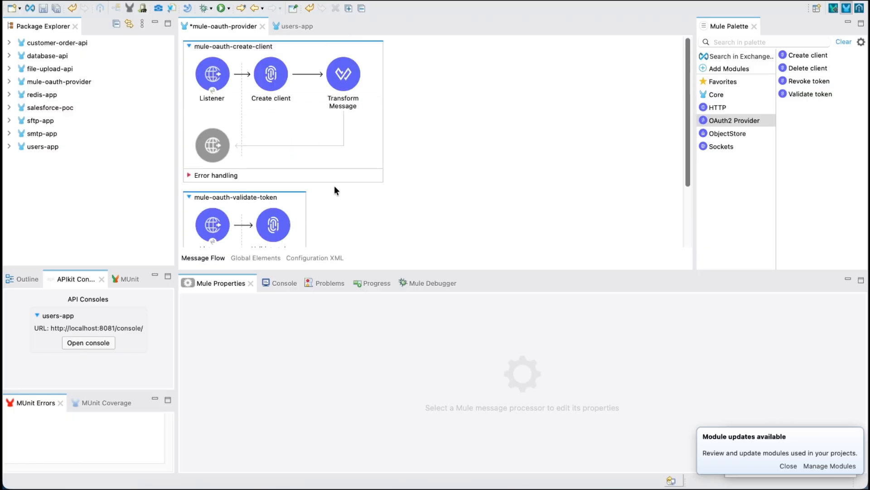
pyautogui.scroll(-3, 333, 185)
pyautogui.click(275, 144)
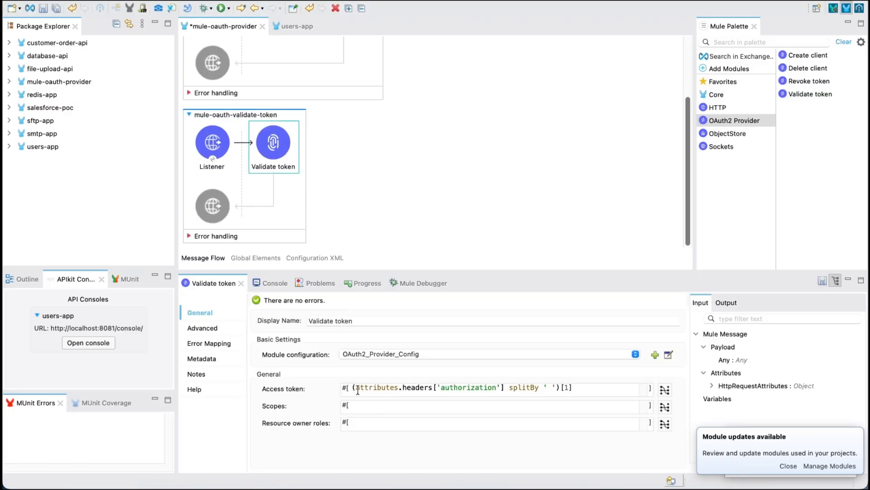
pyautogui.moveTo(356, 388); pyautogui.dragTo(599, 390)
pyautogui.click(592, 390)
pyautogui.doubleClick(466, 389)
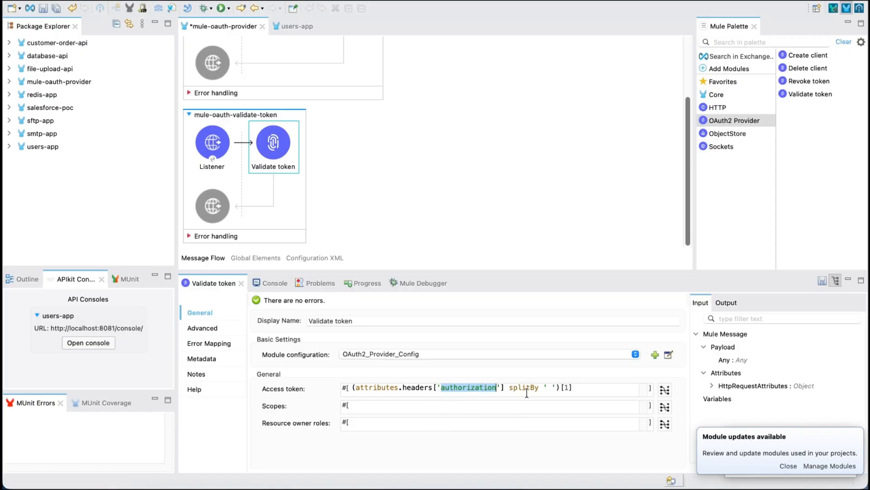
pyautogui.moveTo(573, 389); pyautogui.dragTo(561, 388)
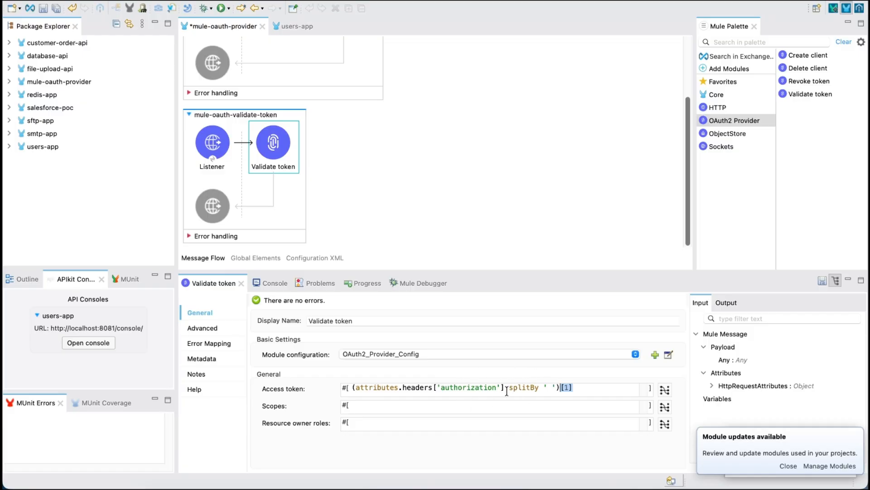
pyautogui.click(568, 386)
pyautogui.scroll(4, 388, 158)
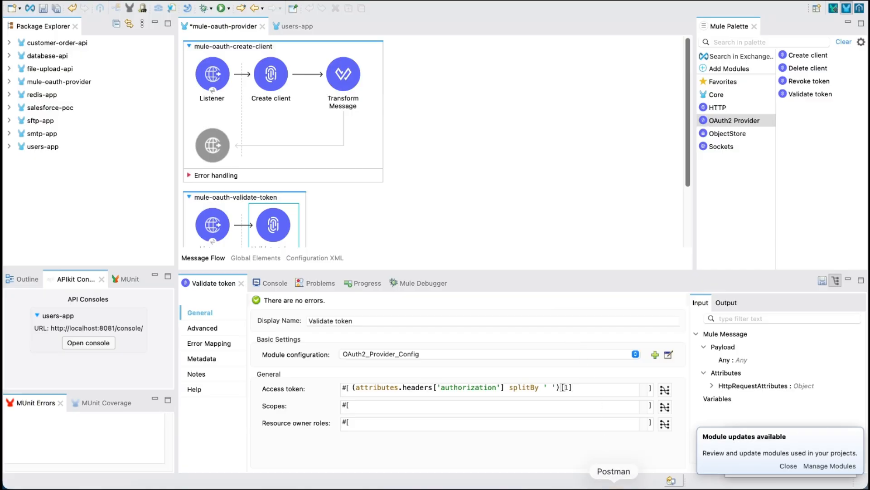
# Step: Switch to Postman, send the POST request to the create-client endpoint and highlight the response body
pyautogui.click(609, 481)
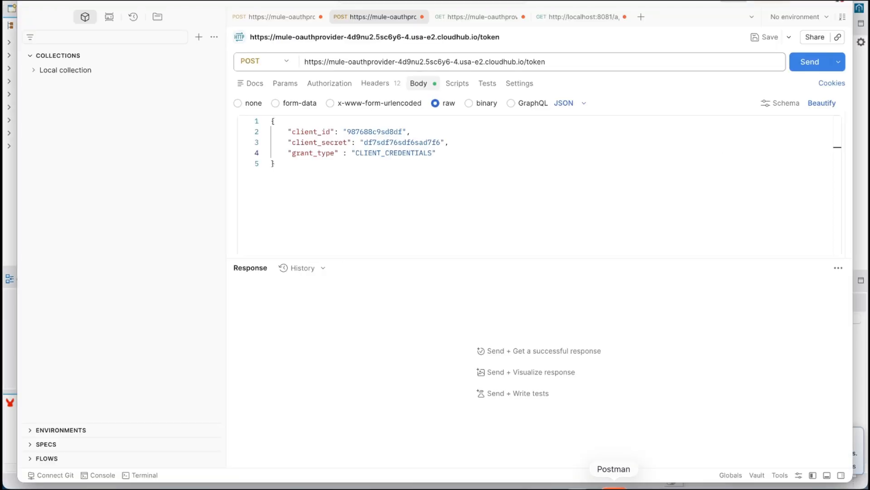
pyautogui.click(293, 17)
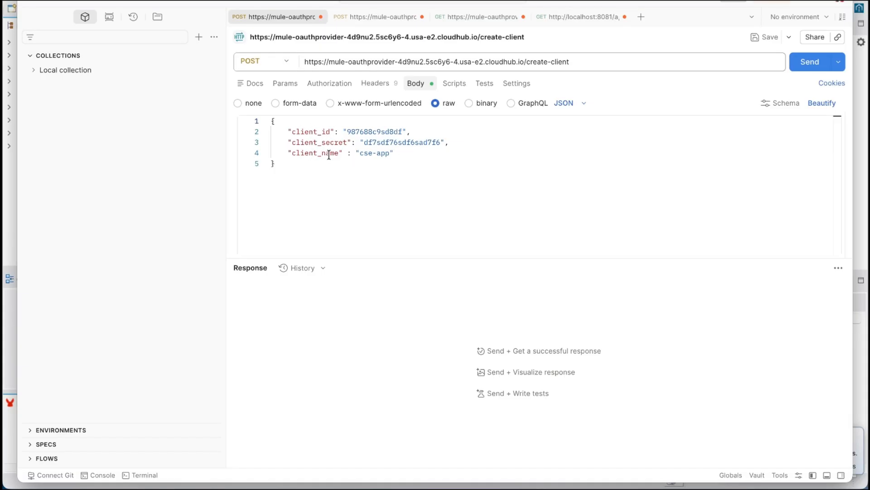
pyautogui.click(799, 66)
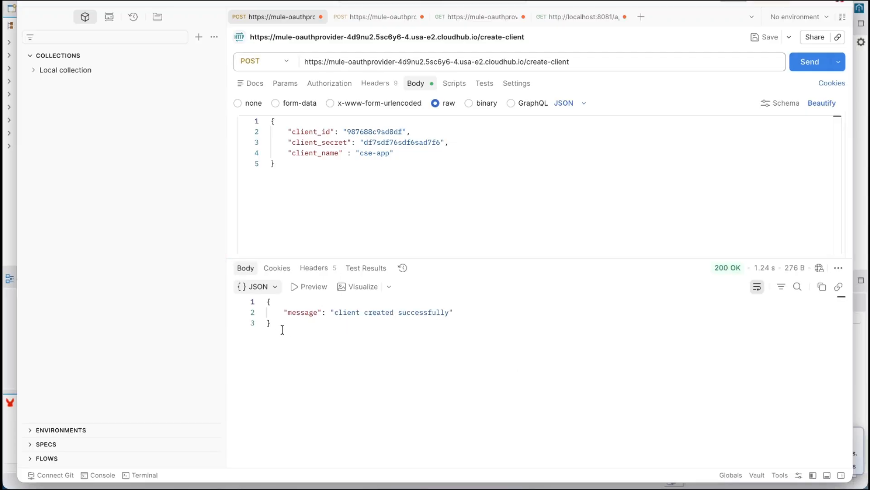
pyautogui.moveTo(281, 326); pyautogui.dragTo(266, 305)
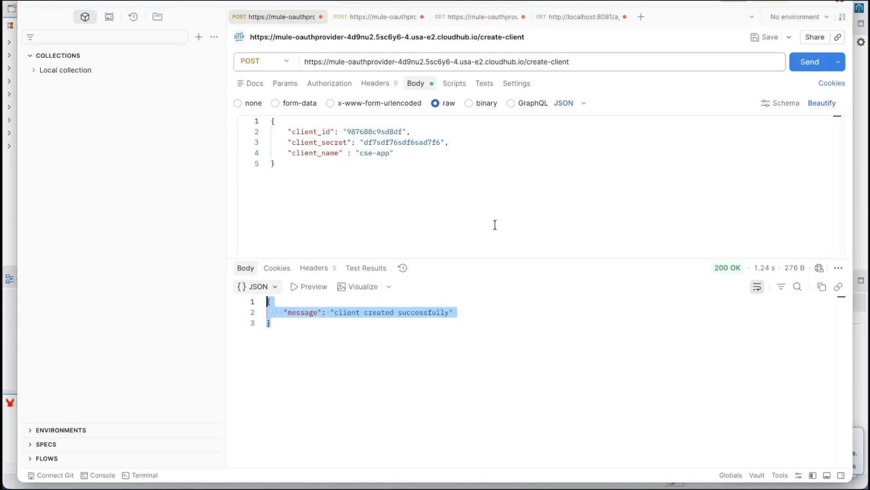
# Step: Send the POST request to the token endpoint and select the full access token value in the response
pyautogui.click(376, 17)
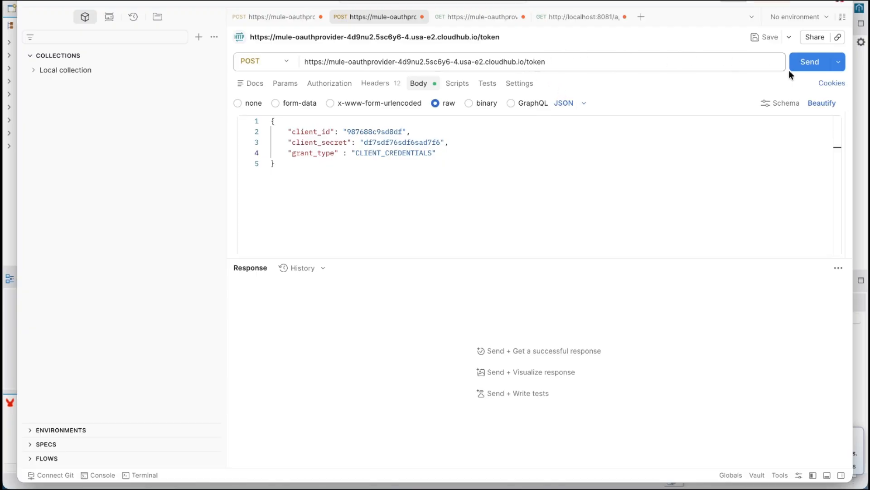
pyautogui.click(803, 61)
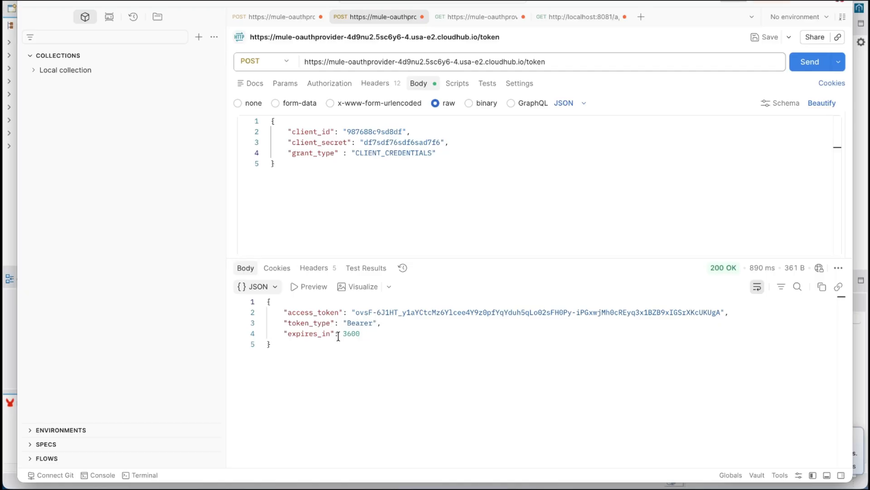
pyautogui.doubleClick(471, 312)
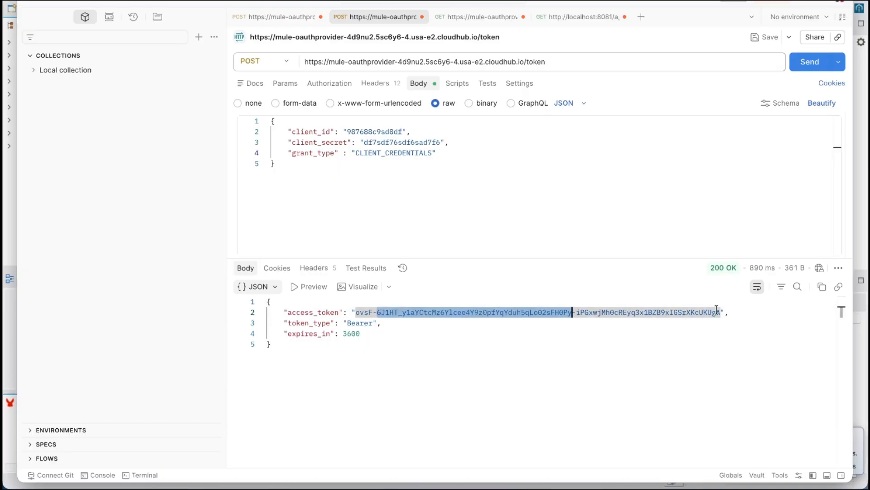
pyautogui.moveTo(721, 312); pyautogui.dragTo(357, 313)
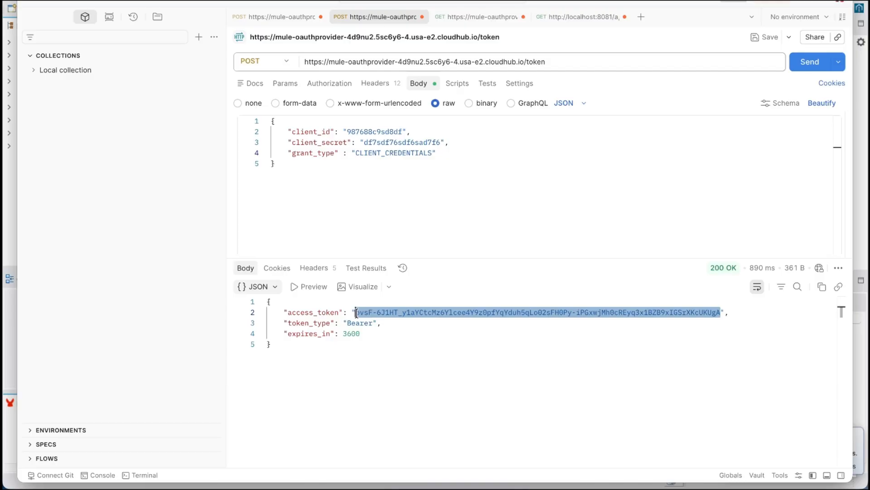
# Step: Replace the bearer token in the GET validate request with the copied access token, send it and highlight the expires_in value in the response
pyautogui.click(473, 19)
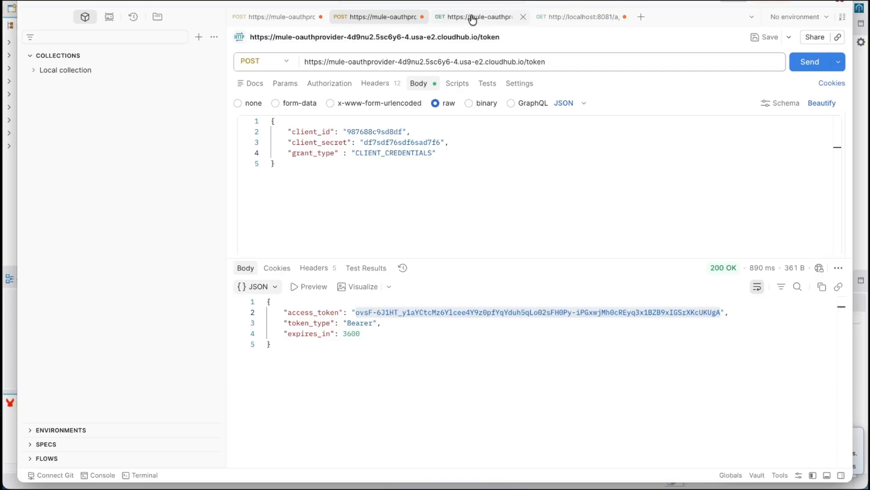
pyautogui.moveTo(572, 59); pyautogui.dragTo(525, 60)
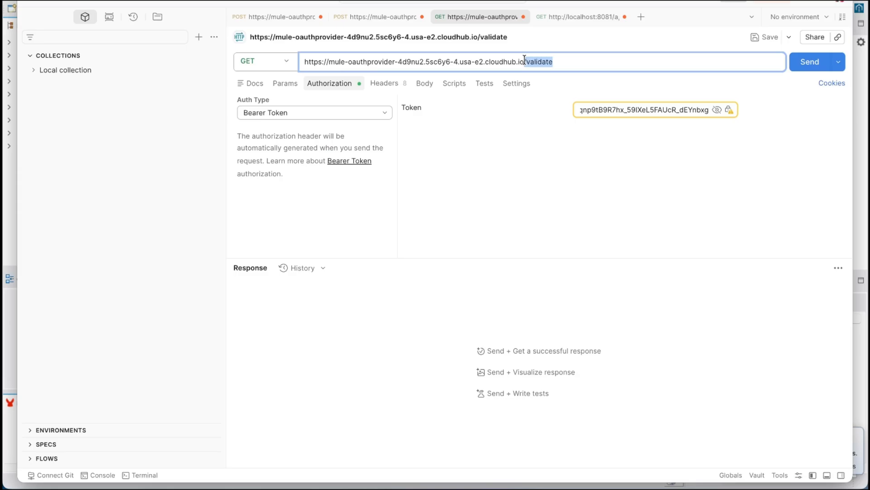
pyautogui.doubleClick(608, 113)
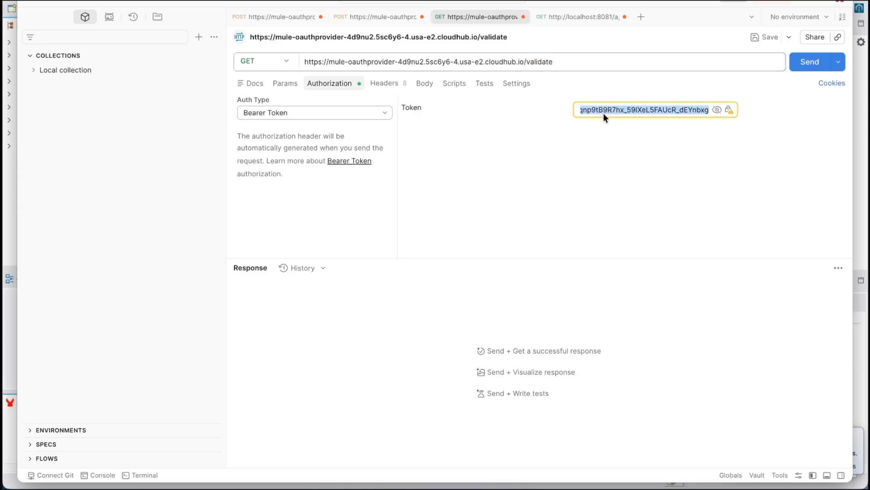
pyautogui.press('super+v')
pyautogui.click(805, 66)
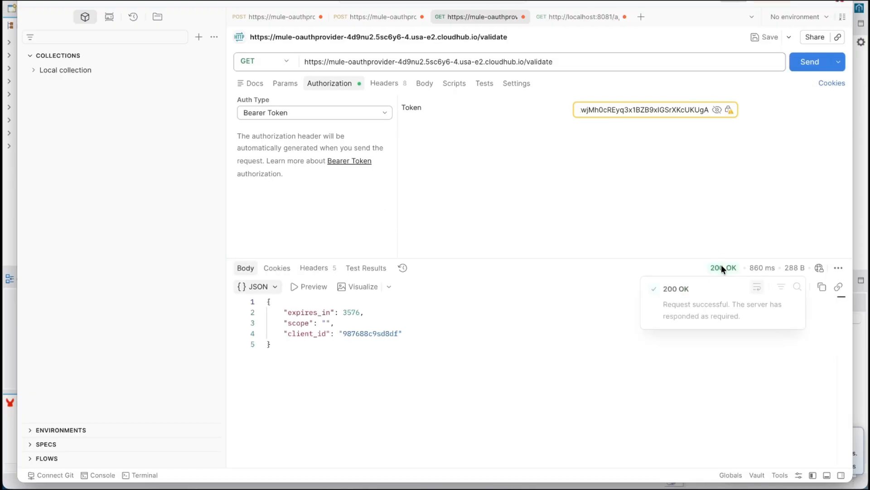
pyautogui.doubleClick(347, 312)
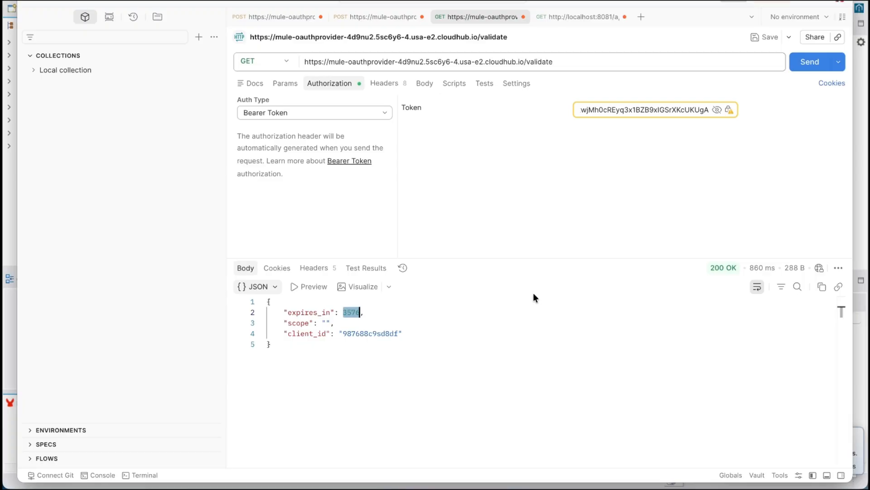
# Step: Delete one character from the bearer token and resend the validate request to test an invalid token
pyautogui.click(645, 111)
pyautogui.press('Delete')
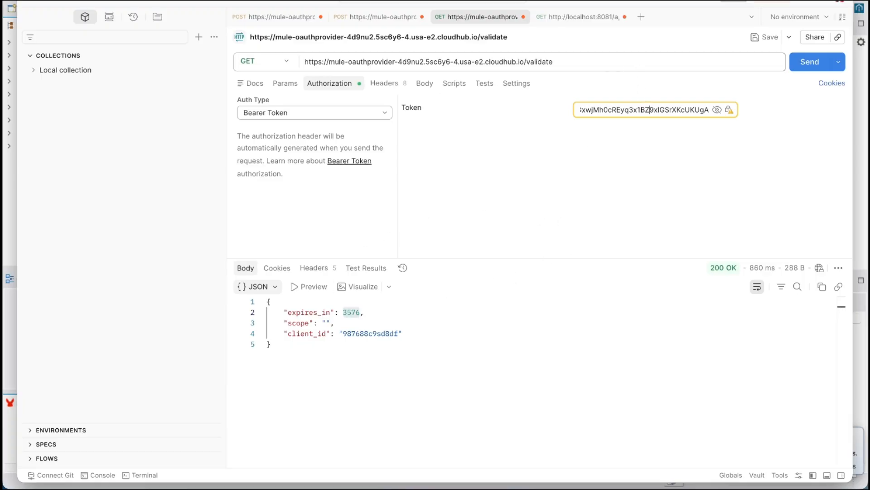
pyautogui.click(814, 62)
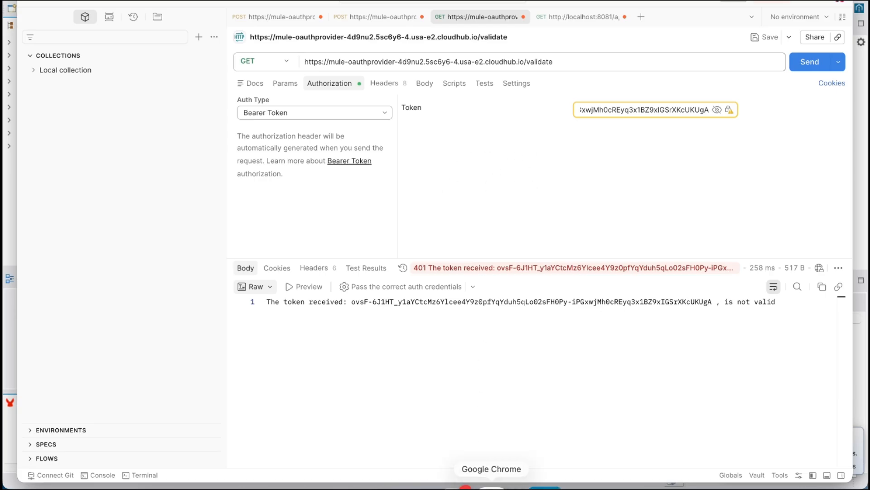
# Step: Switch to Anypoint Platform in Chrome, open the Users API project in Design Center and examine the OAuth 2.0 security definitions in users-api.raml
pyautogui.click(498, 481)
pyautogui.click(129, 72)
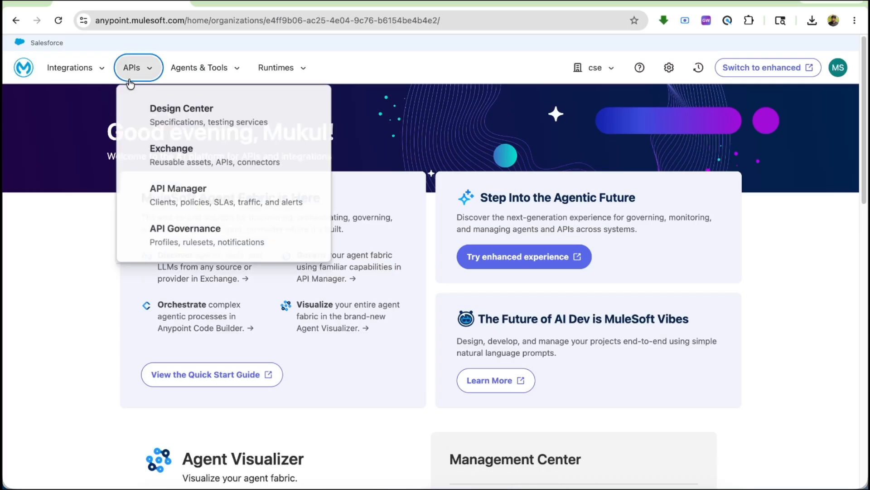
pyautogui.click(177, 110)
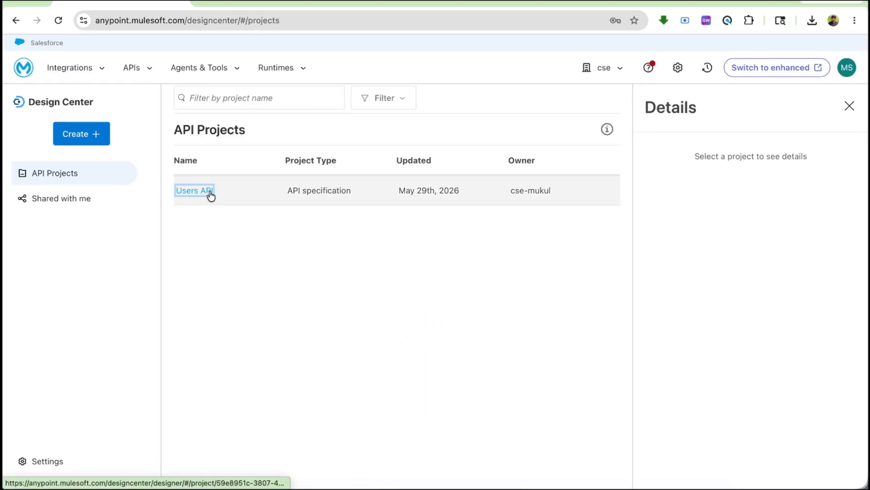
pyautogui.click(205, 196)
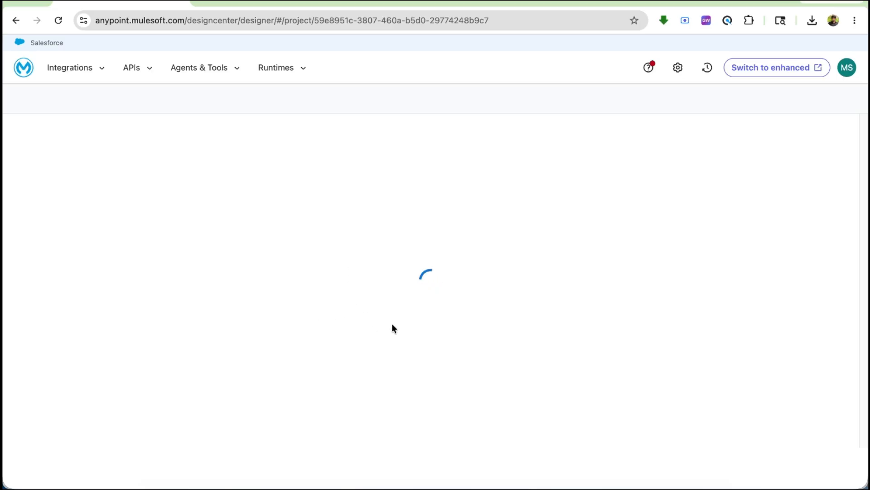
pyautogui.scroll(-6, 392, 325)
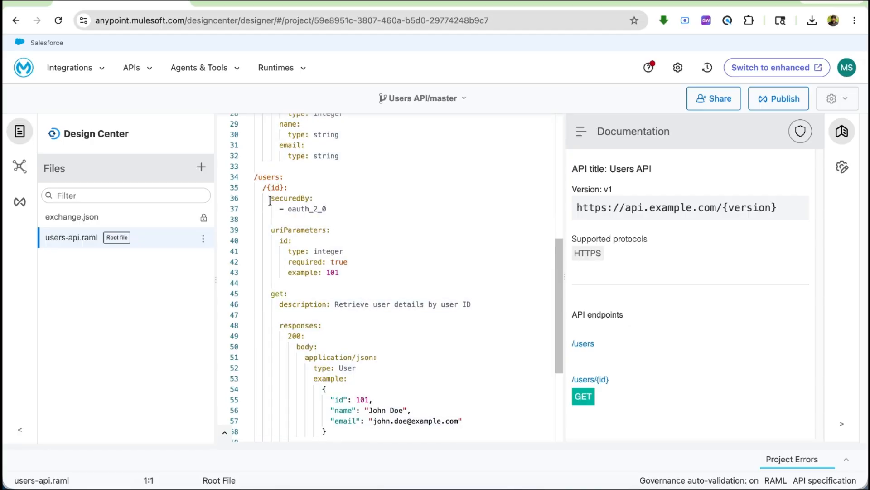
pyautogui.scroll(6, 302, 302)
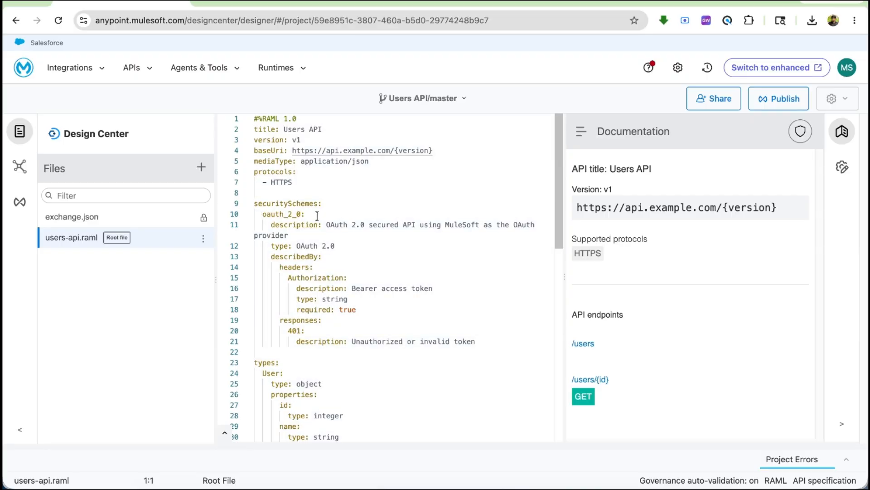
# Step: Open the Users API instance in API Manager and display its policies
pyautogui.click(137, 76)
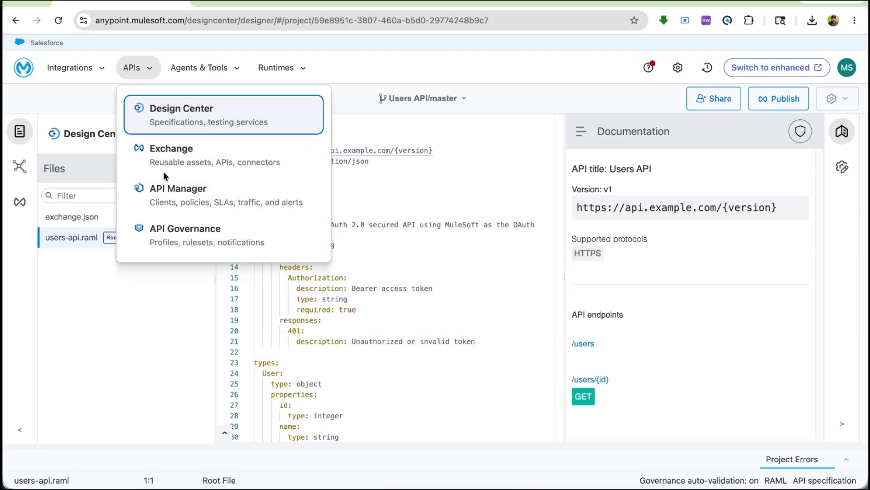
pyautogui.click(182, 195)
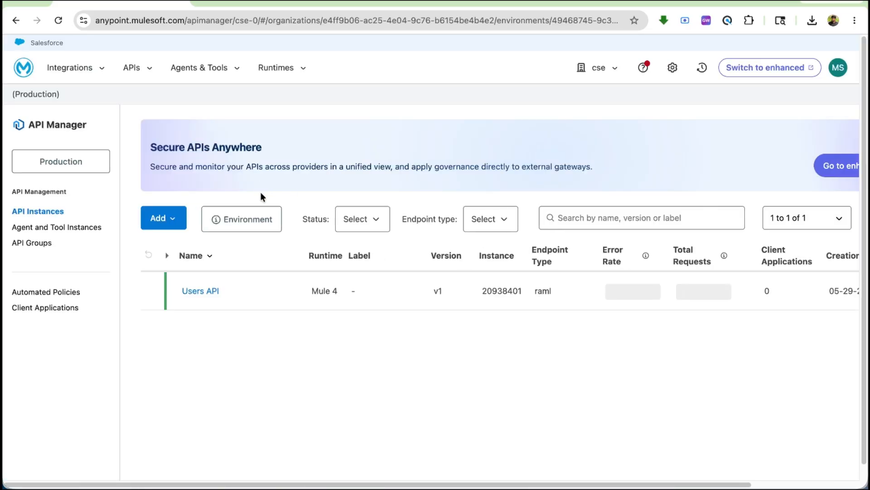
pyautogui.click(205, 292)
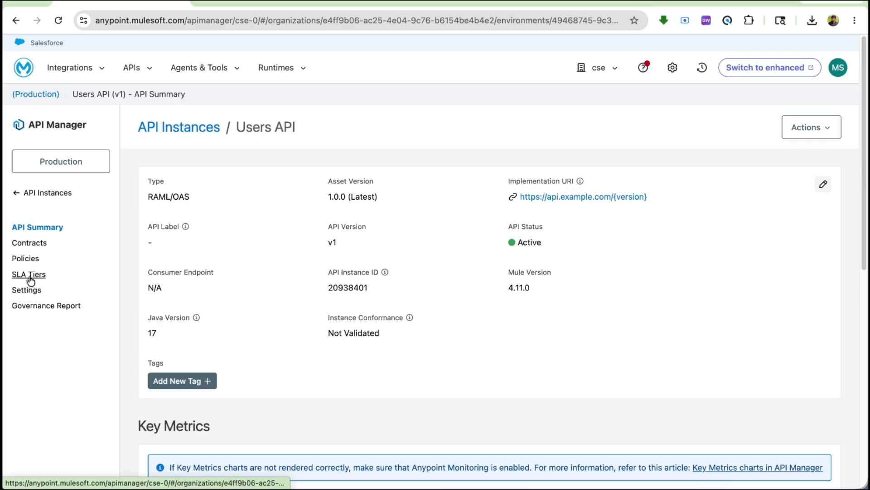
pyautogui.click(26, 258)
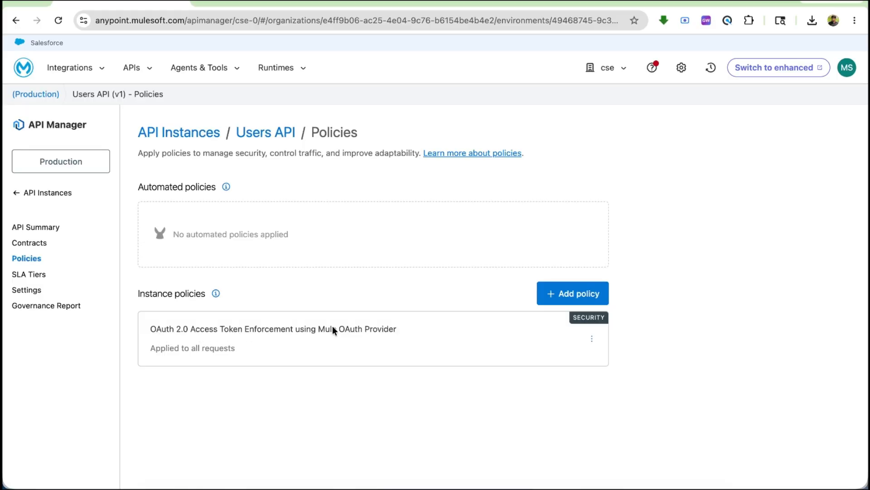
# Step: Browse the policies available to add, locate OAuth 2.0 Access Token Enforcement using Mule OAuth Provider, and return to the instance's policies
pyautogui.click(592, 338)
pyautogui.click(580, 292)
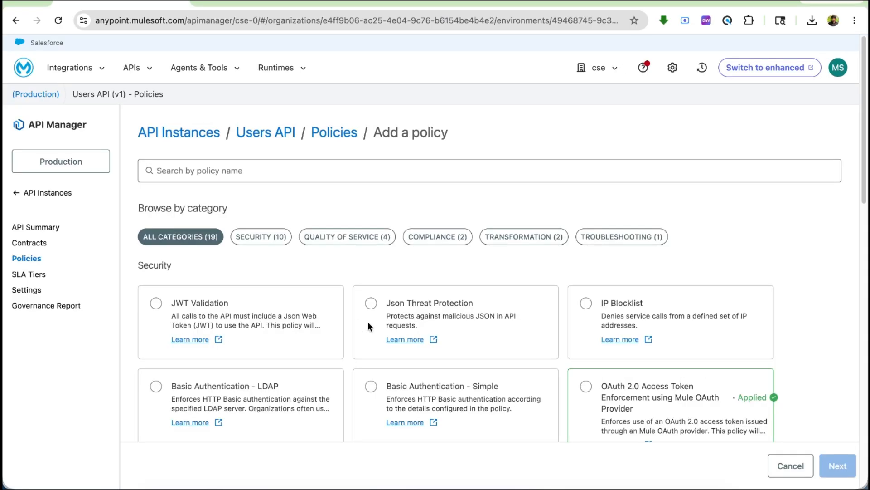
pyautogui.scroll(-2, 368, 322)
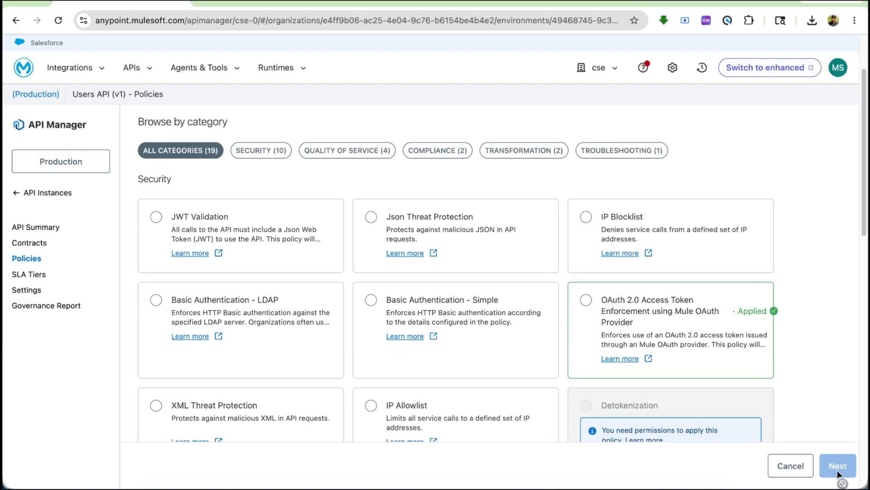
pyautogui.click(33, 257)
# Step: Open the applied OAuth 2.0 enforcement policy's configuration, review its scope settings and highlight the access token validation endpoint URL
pyautogui.click(593, 342)
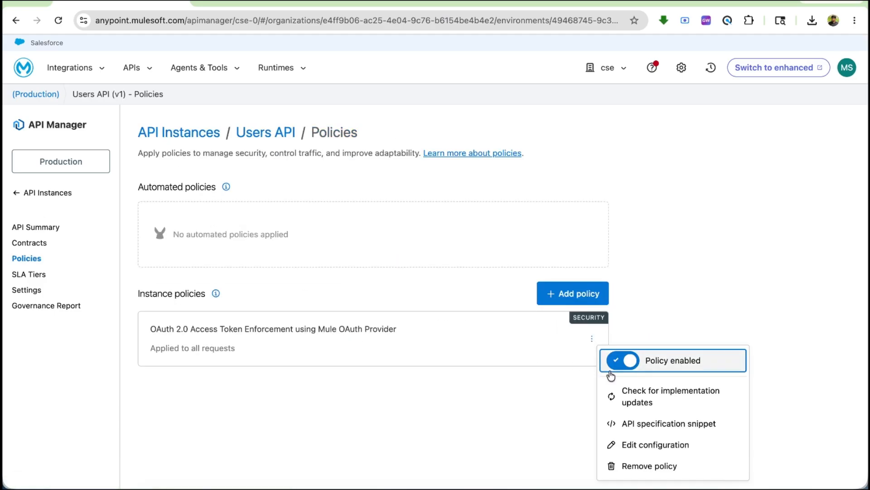
pyautogui.click(607, 443)
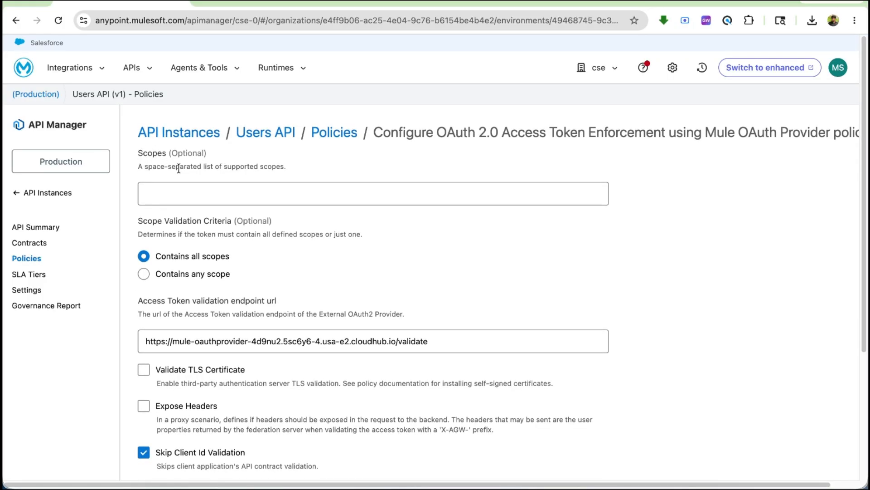
pyautogui.scroll(-1, 244, 247)
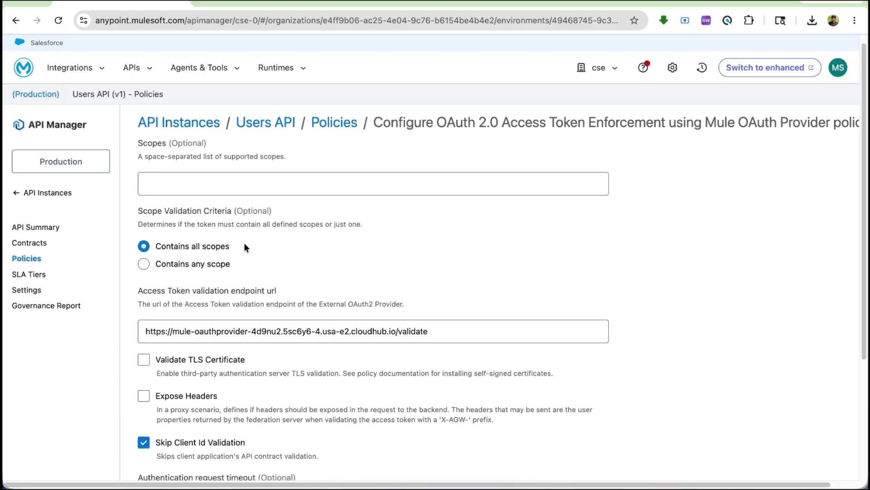
pyautogui.scroll(-3, 245, 244)
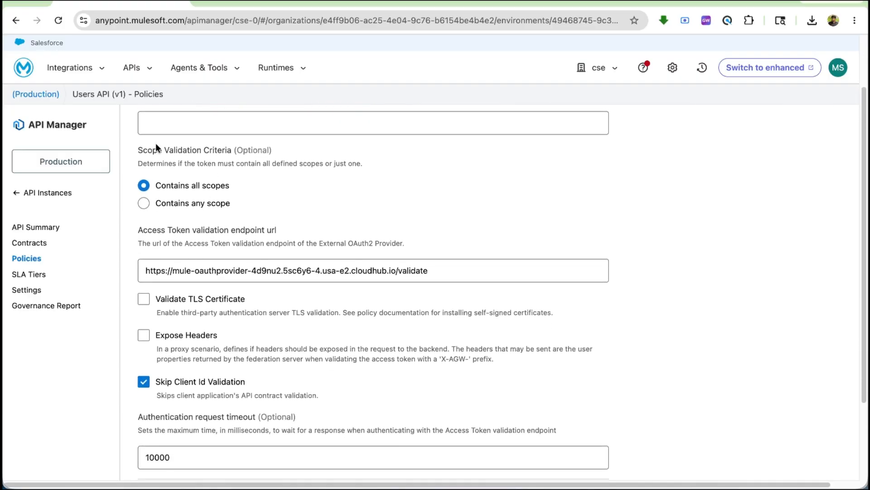
pyautogui.scroll(2, 156, 146)
pyautogui.scroll(-4, 156, 146)
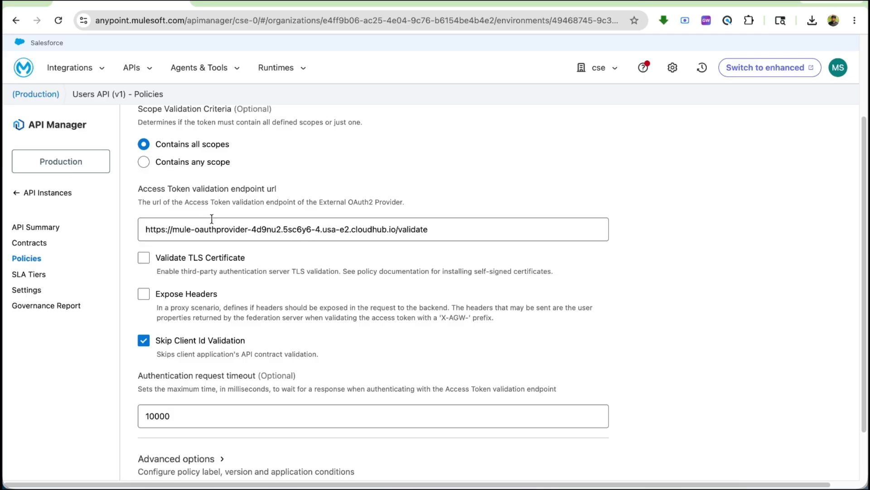
pyautogui.moveTo(444, 231); pyautogui.dragTo(134, 230)
# Step: Review the policy's remaining settings, including TLS validation, client ID validation and request timeout, and leave the configuration without saving
pyautogui.click(615, 480)
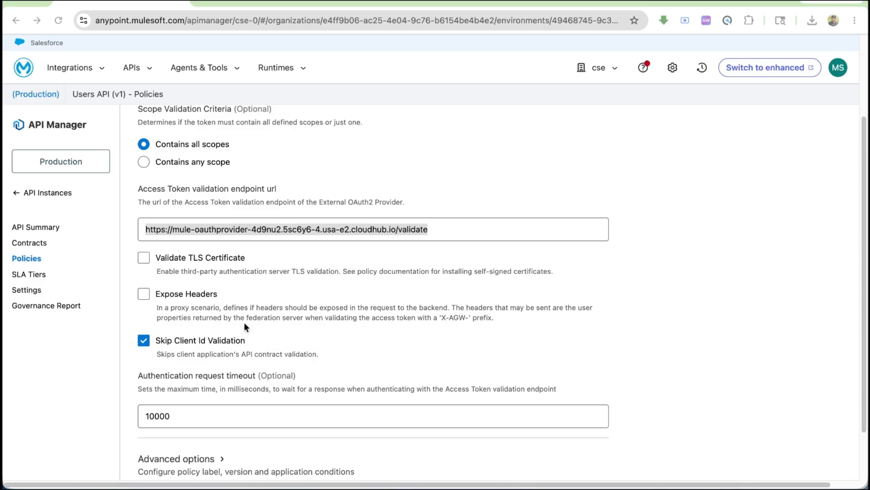
pyautogui.scroll(-3, 357, 352)
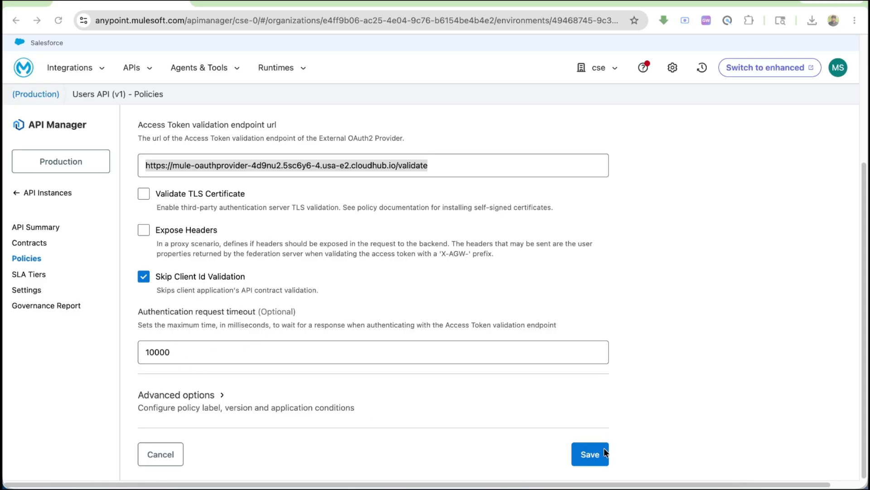
pyautogui.scroll(5, 431, 242)
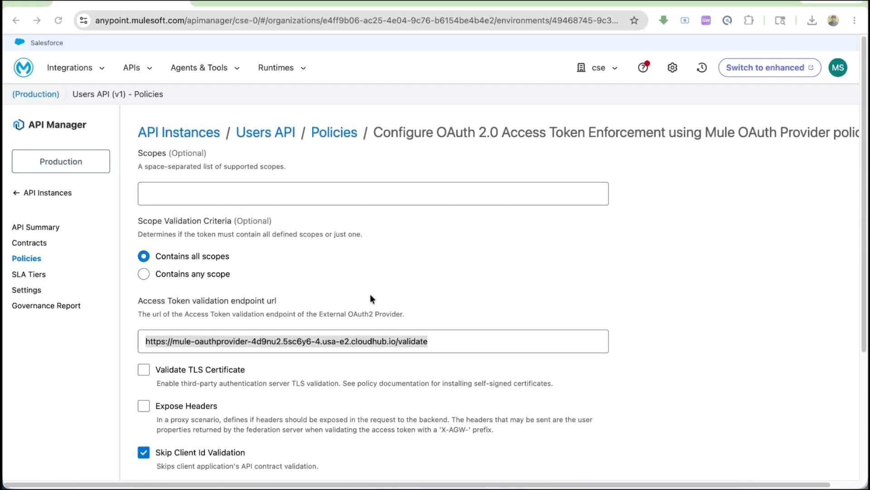
pyautogui.click(453, 339)
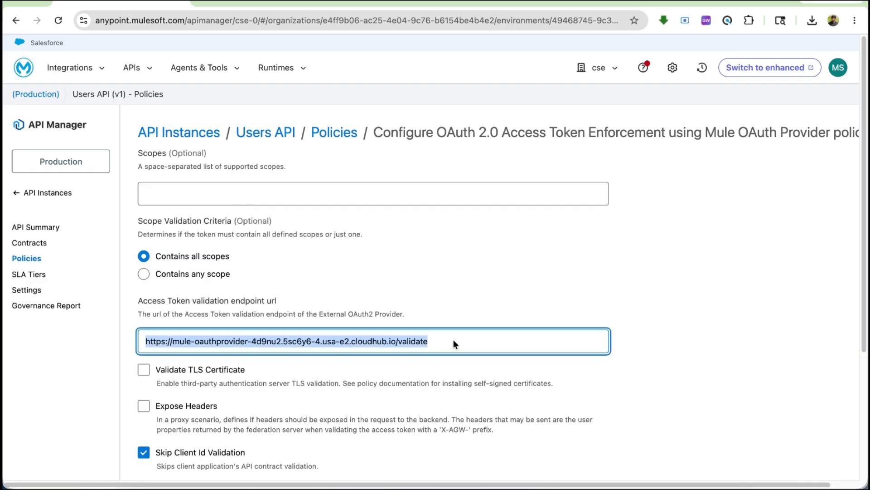
pyautogui.click(442, 345)
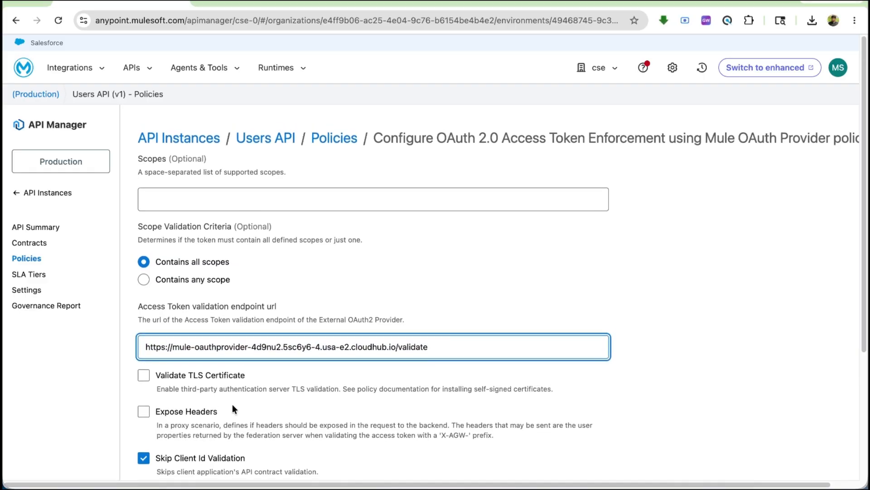
pyautogui.scroll(-5, 232, 404)
pyautogui.click(166, 455)
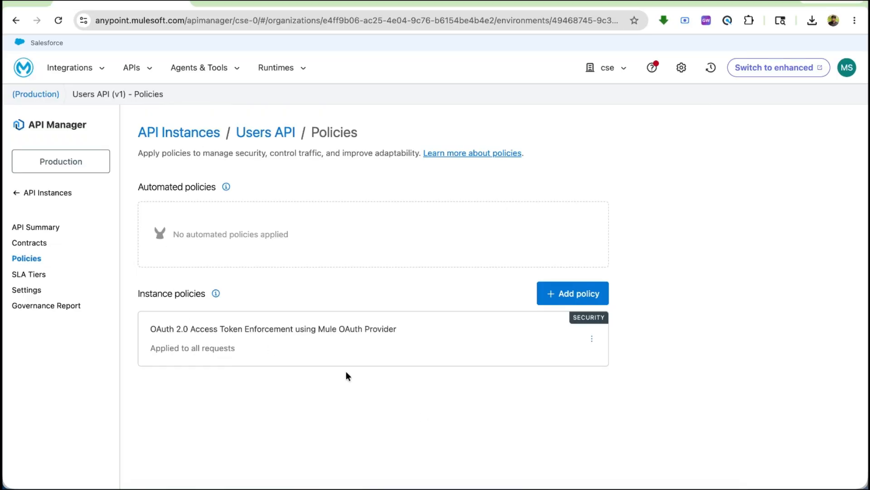
# Step: Switch to Anypoint Studio and inspect the API Autodiscovery global element of users-app, closing it without changes
pyautogui.click(447, 483)
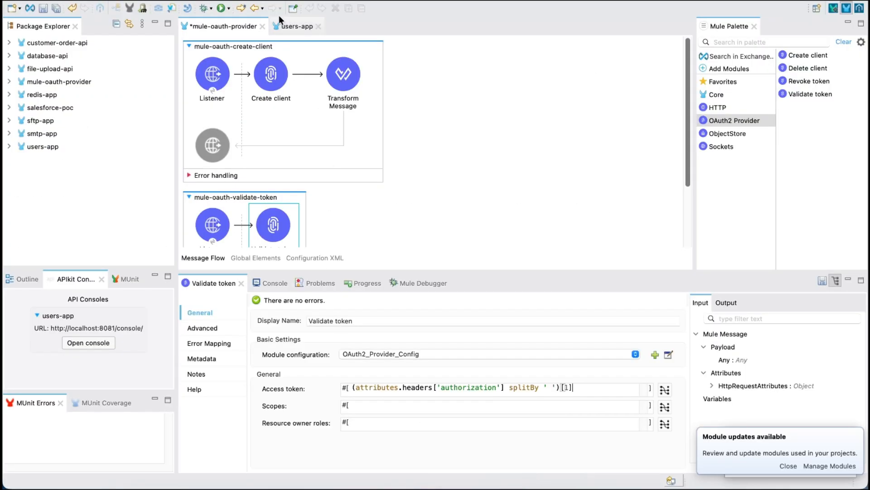
pyautogui.click(295, 27)
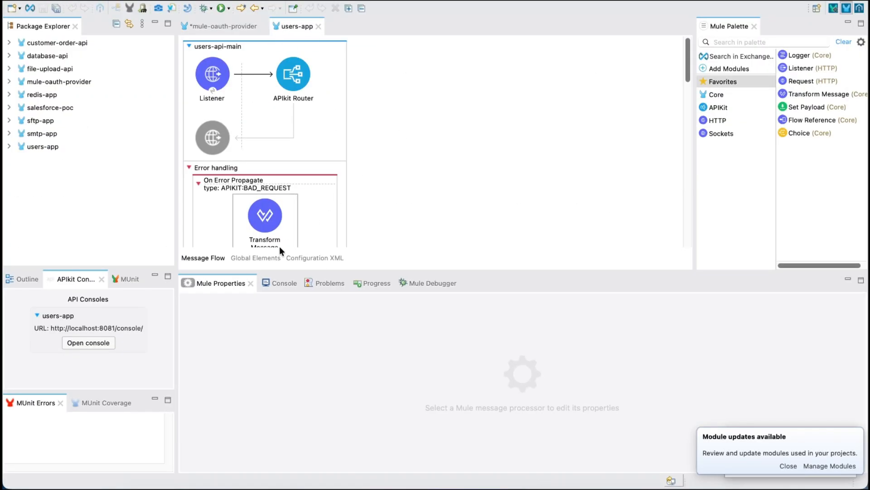
pyautogui.click(270, 258)
pyautogui.doubleClick(339, 107)
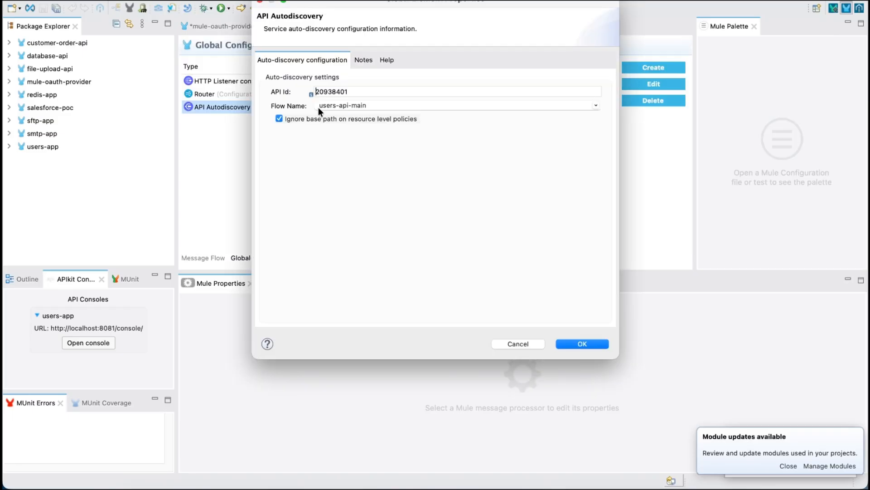
pyautogui.click(521, 344)
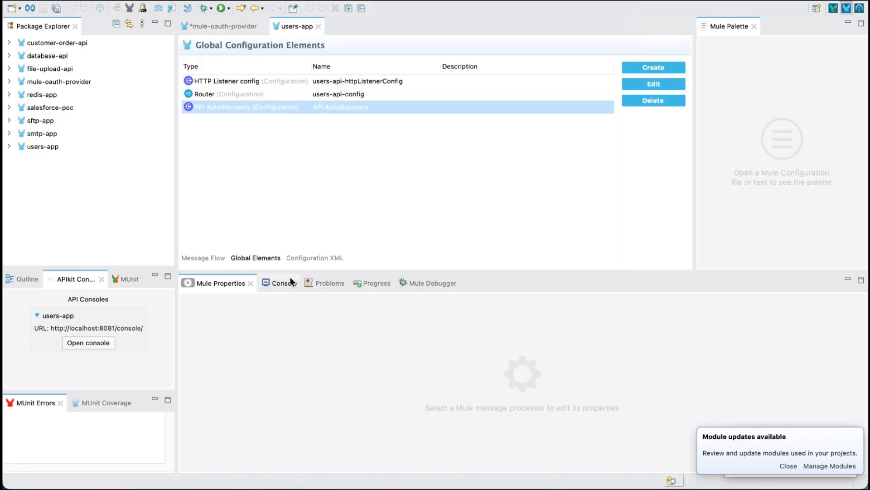
# Step: Return to the users-app message flow and examine the console log, highlighting the external OAuth2 access token enforcement policy entry
pyautogui.click(204, 256)
pyautogui.click(272, 282)
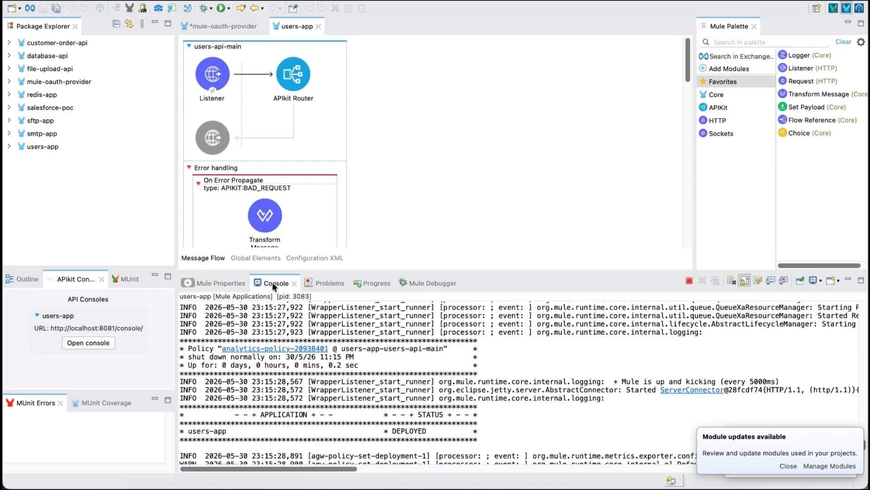
pyautogui.scroll(-3, 304, 403)
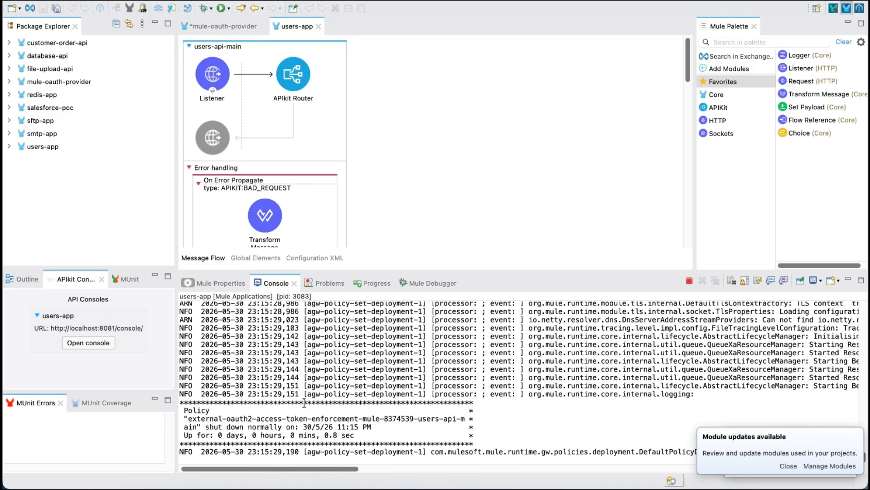
pyautogui.moveTo(189, 418); pyautogui.dragTo(409, 427)
pyautogui.click(518, 431)
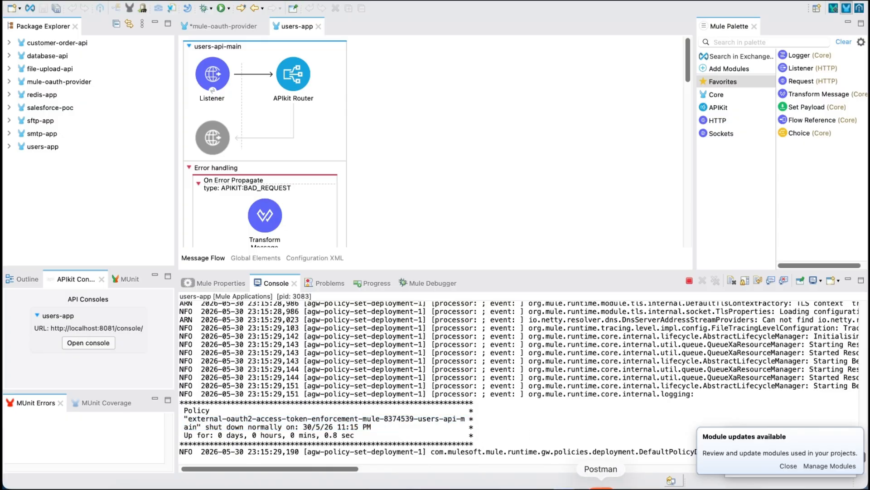
pyautogui.click(607, 484)
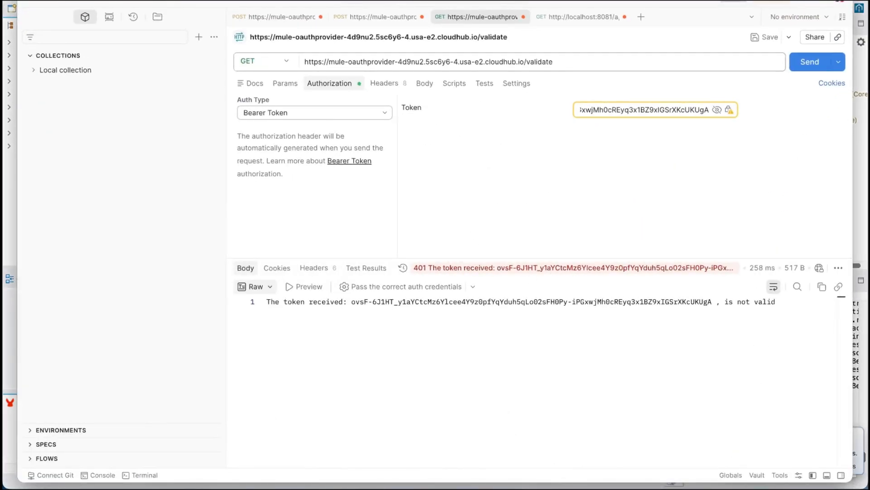
pyautogui.click(590, 17)
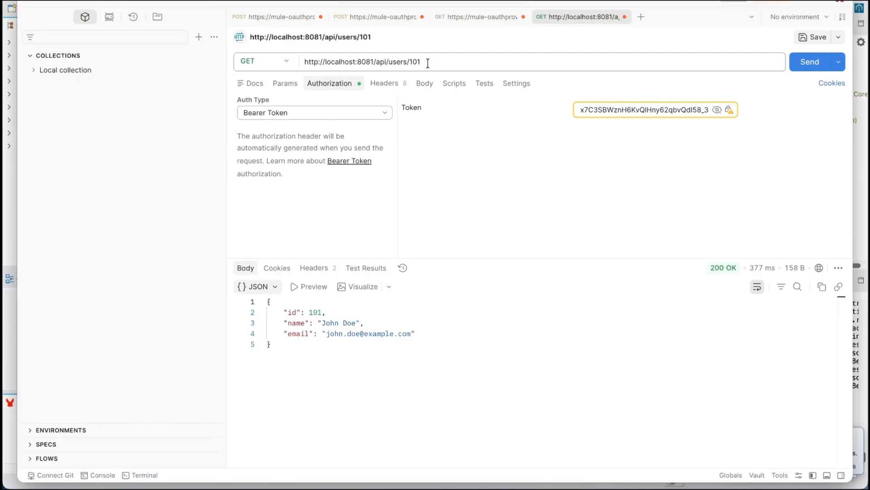
pyautogui.moveTo(425, 62); pyautogui.dragTo(388, 63)
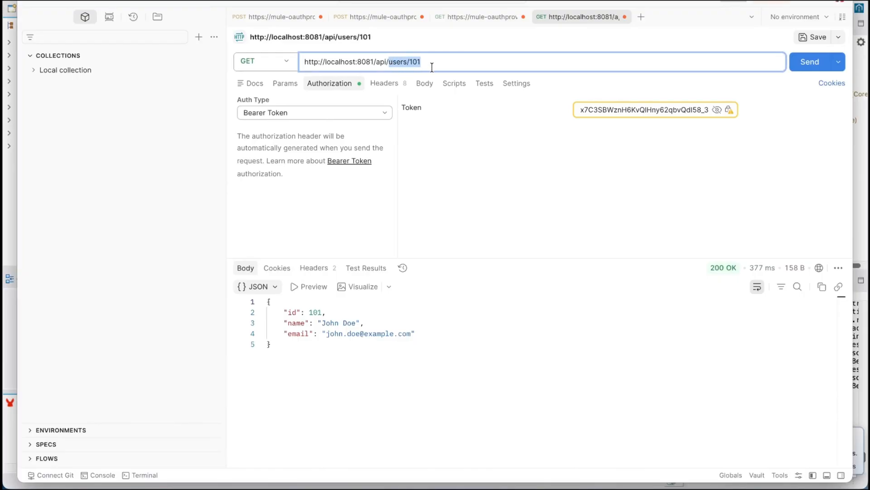
pyautogui.click(458, 63)
pyautogui.click(797, 67)
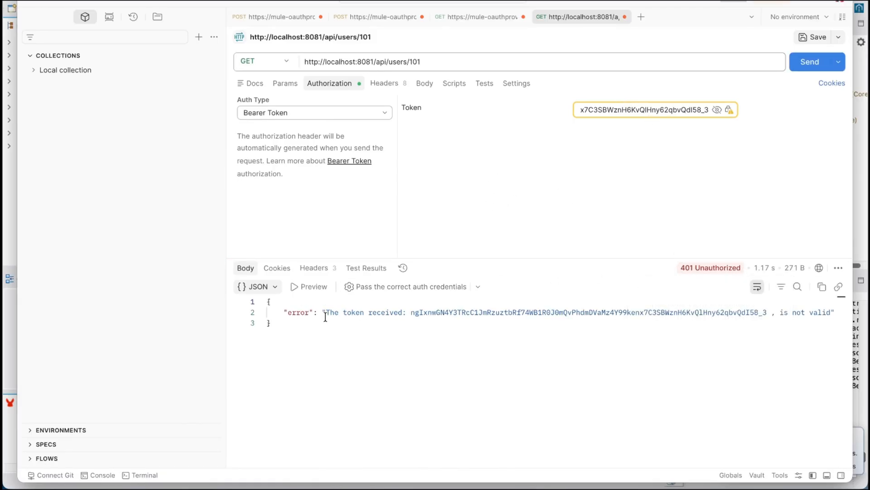
pyautogui.moveTo(325, 316); pyautogui.dragTo(425, 309)
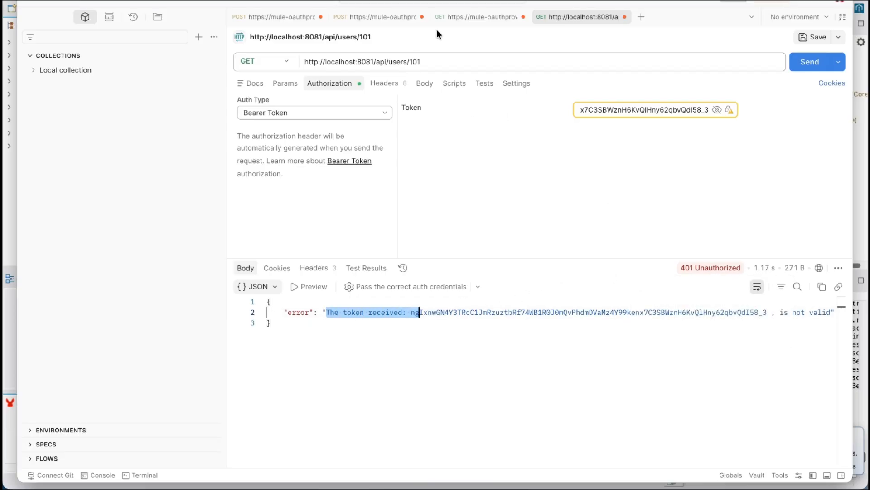
# Step: Copy the access token from the OAuth provider's /token response and replace the users/101 request's bearer token with it
pyautogui.click(460, 17)
pyautogui.click(394, 17)
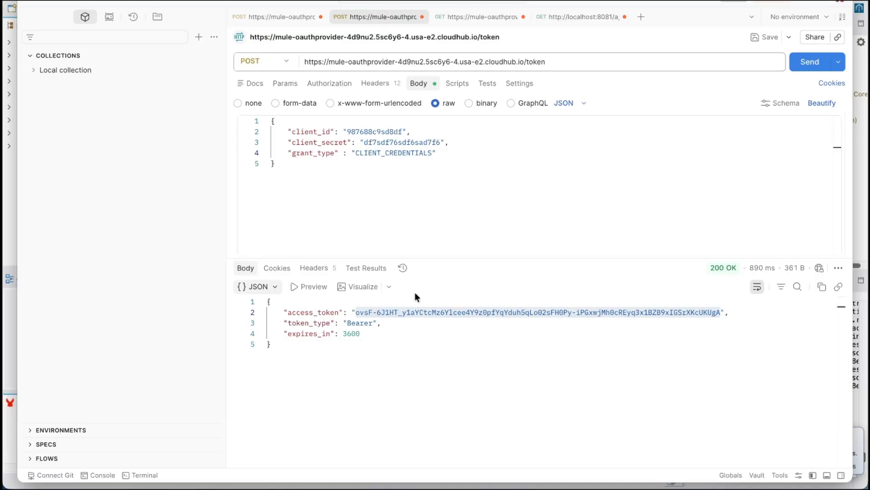
pyautogui.doubleClick(422, 312)
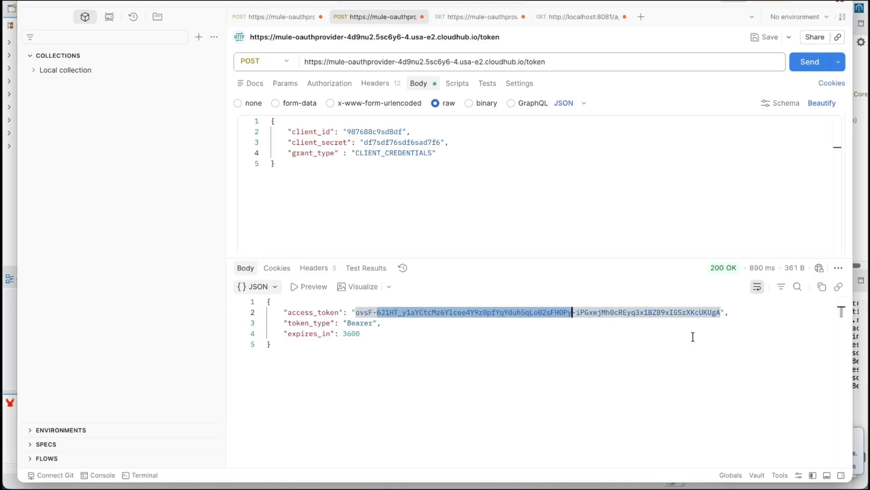
pyautogui.moveTo(720, 312); pyautogui.dragTo(355, 313)
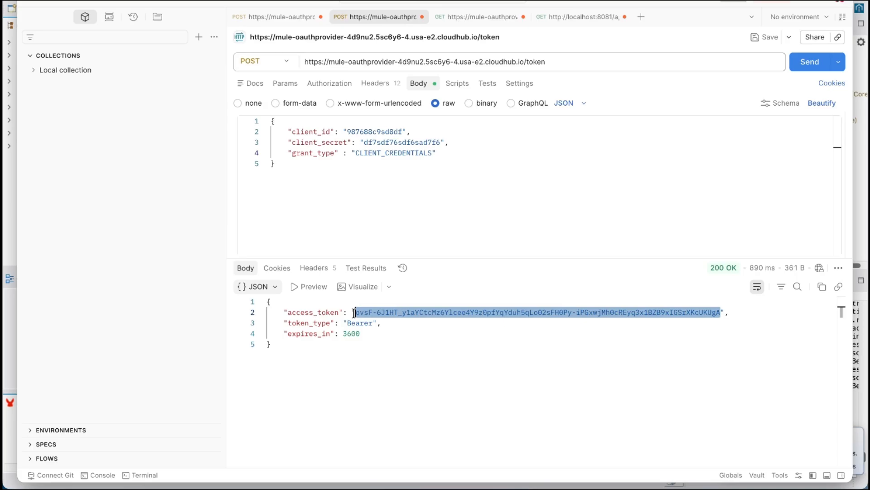
pyautogui.click(567, 17)
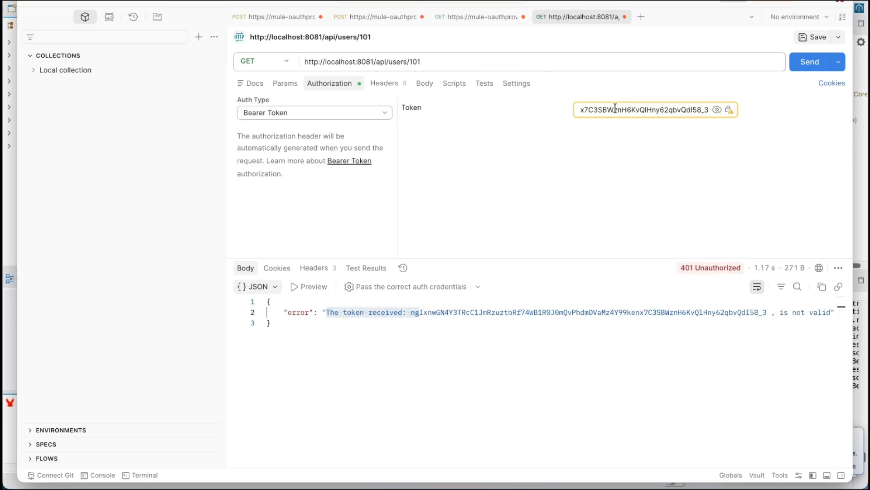
pyautogui.hotkey('ctrl', 'a')
pyautogui.press('BackSpace')
pyautogui.hotkey('ctrl', 'v')
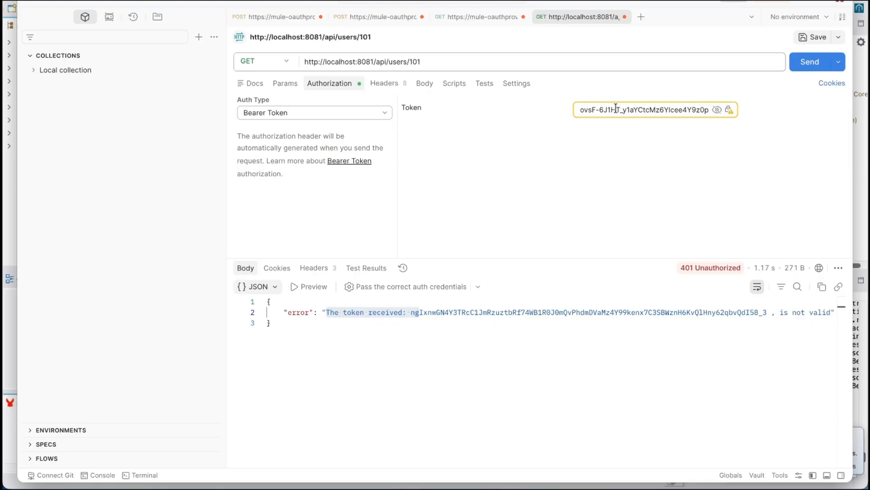
# Step: Resend the users/101 request with the replaced token and examine the response status and JSON body
pyautogui.click(797, 69)
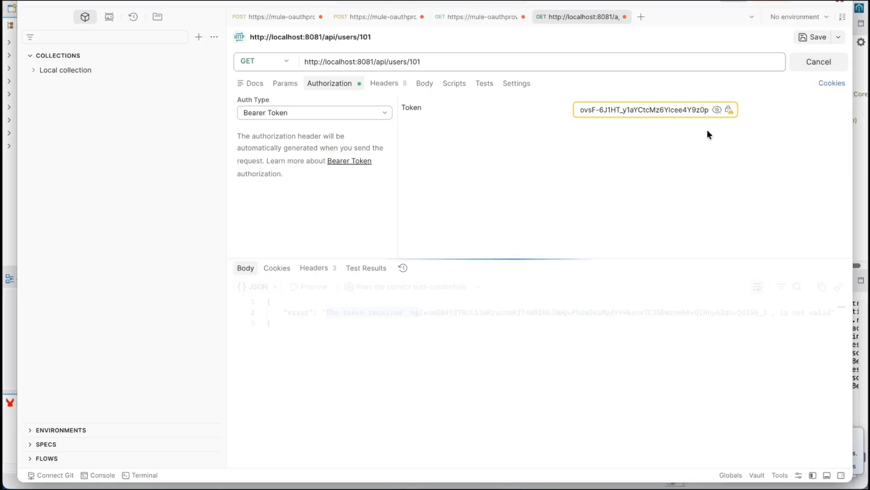
pyautogui.click(280, 345)
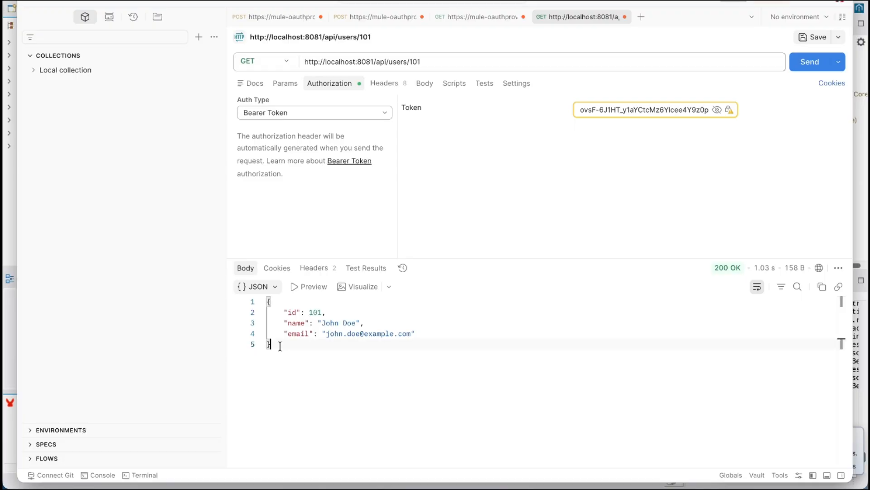
pyautogui.hotkey('ctrl', 'a')
pyautogui.moveTo(749, 272)
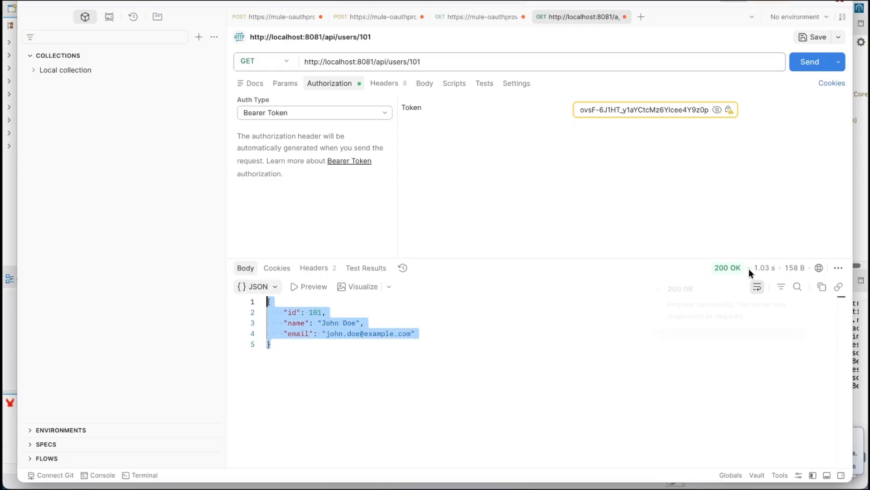
pyautogui.click(318, 344)
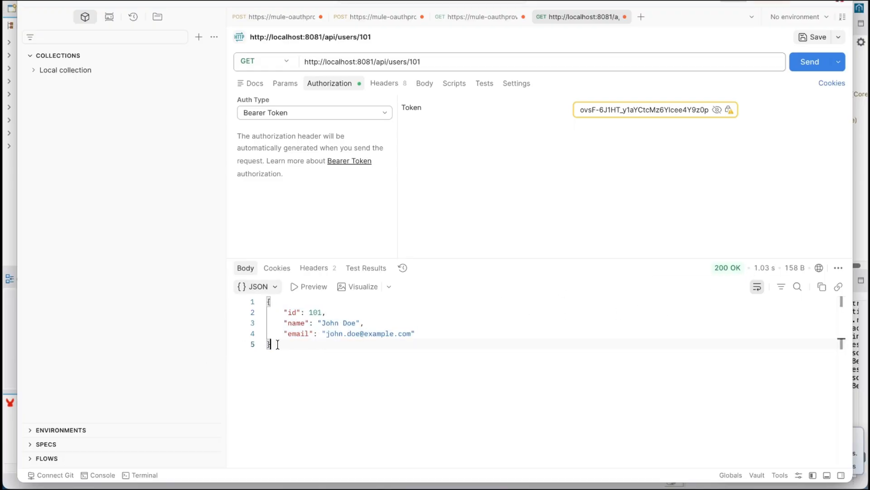
pyautogui.moveTo(277, 344); pyautogui.dragTo(251, 290)
pyautogui.click(516, 345)
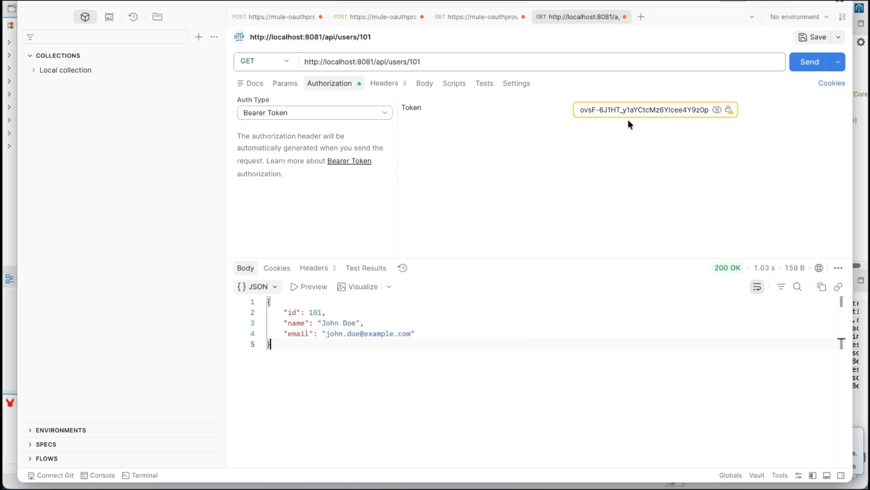